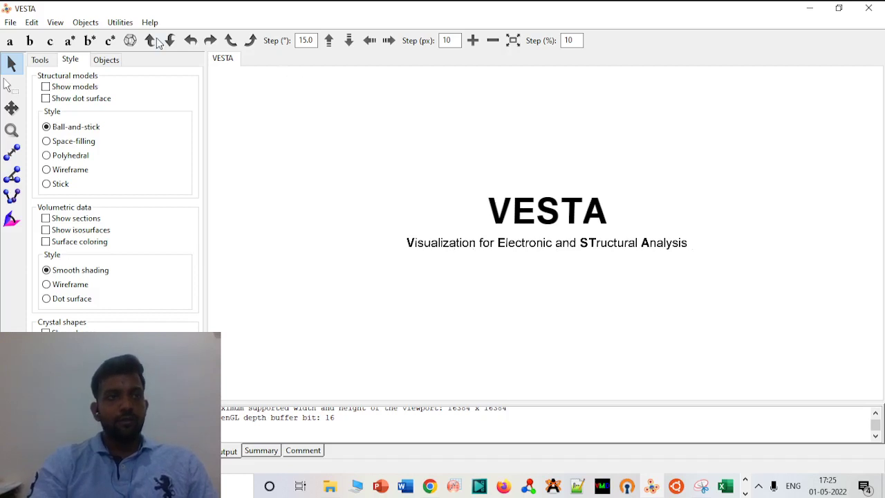
Open the Cu_fcc VASP structure file from the Cu_bulk_to_111_24_04_2022 folder.
{"action": "left_click", "coordinate": [9, 23]}
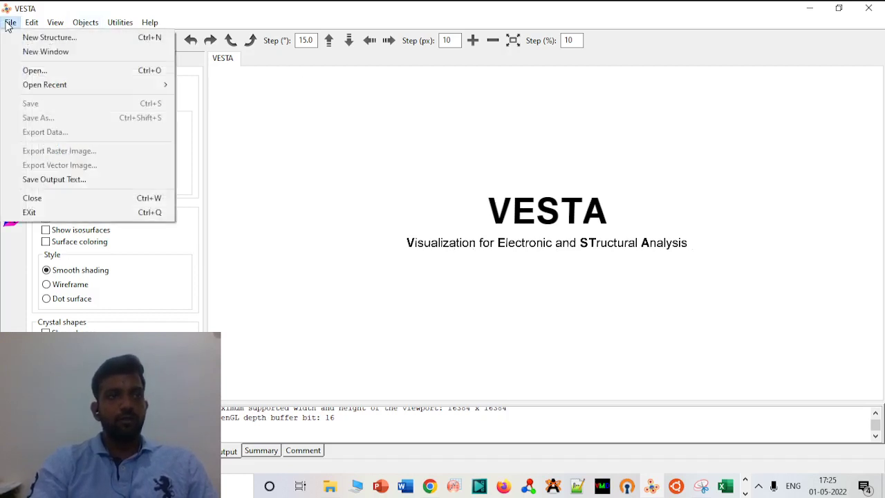
{"action": "left_click", "coordinate": [35, 70]}
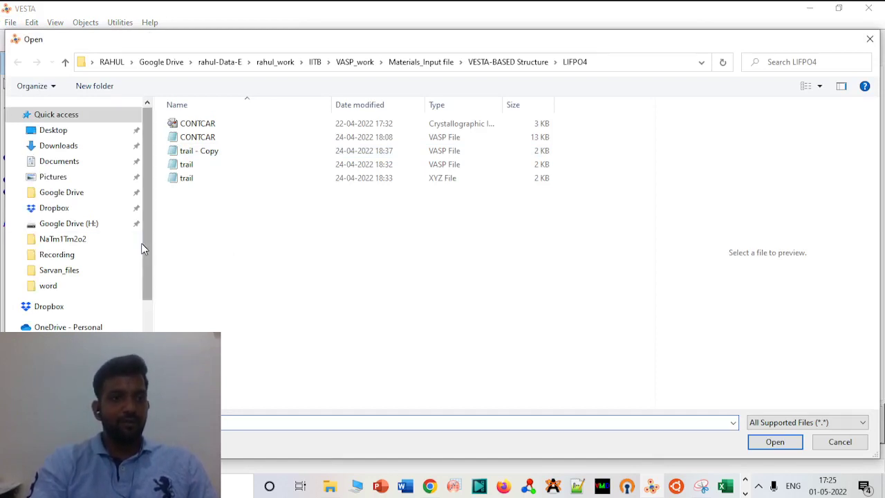
{"action": "left_click", "coordinate": [116, 257]}
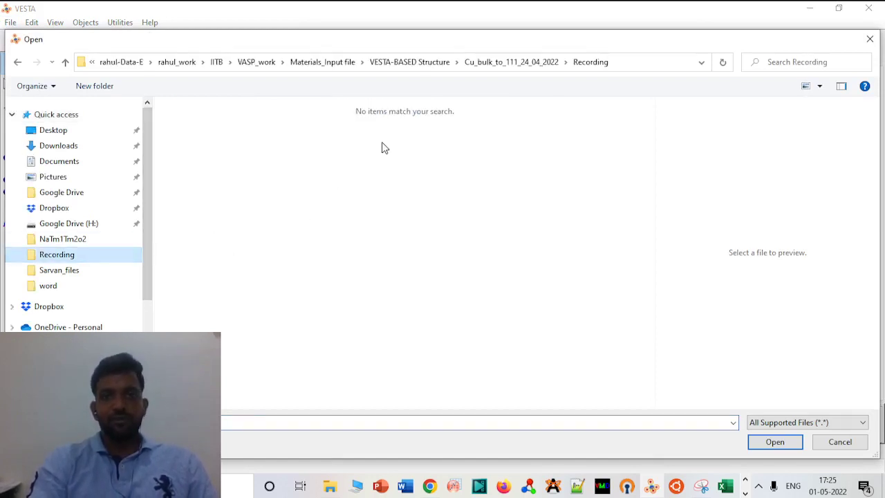
{"action": "left_click", "coordinate": [492, 64]}
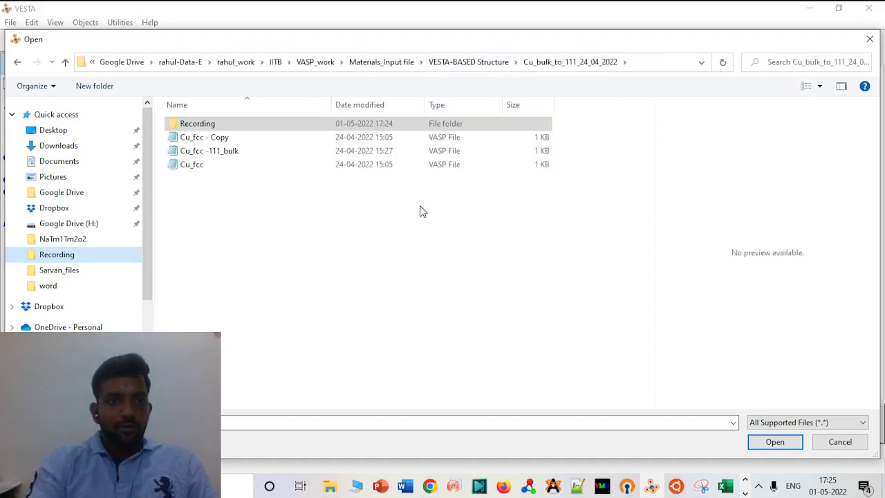
{"action": "double_click", "coordinate": [292, 172]}
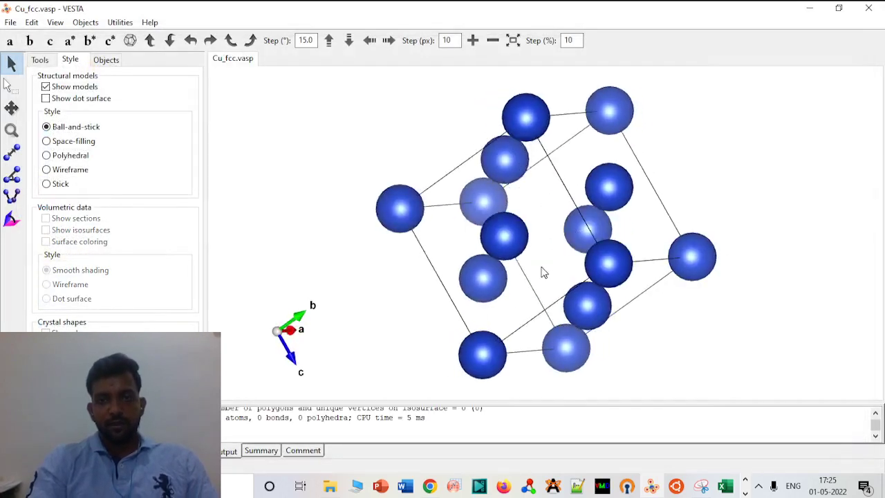
Rotate the copper unit cell freehand until it is viewed roughly along its a axis.
{"action": "left_click_drag", "start_coordinate": [543, 273], "coordinate": [604, 200]}
{"action": "left_click_drag", "start_coordinate": [604, 247], "coordinate": [618, 131]}
{"action": "left_click_drag", "start_coordinate": [608, 208], "coordinate": [589, 145]}
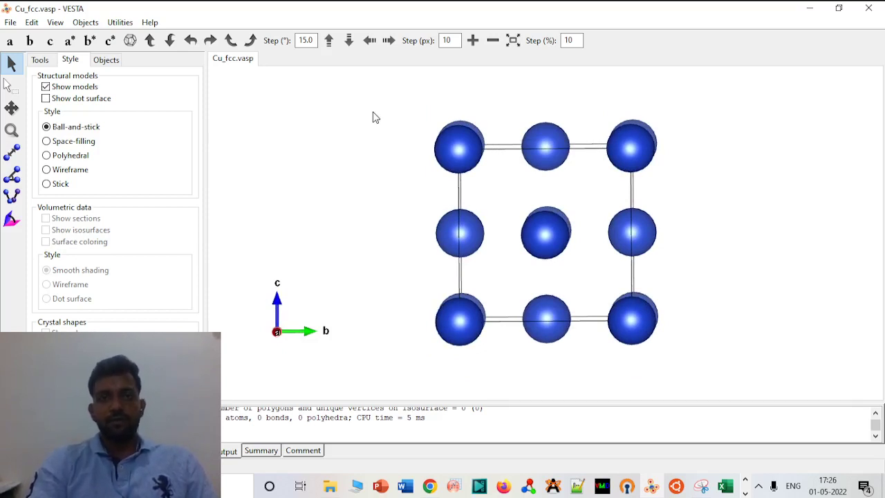
Translate the structure right and back left, and up and back down, in 10 px steps.
{"action": "left_click", "coordinate": [390, 41]}
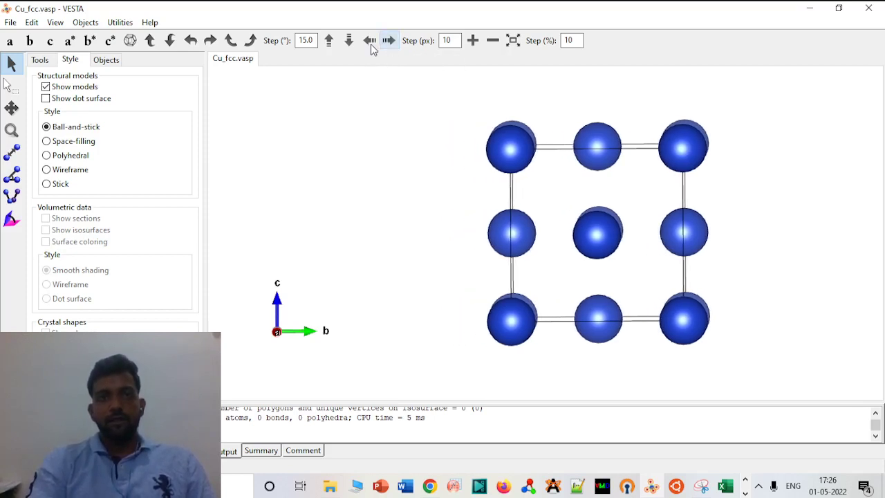
{"action": "left_click", "coordinate": [370, 41]}
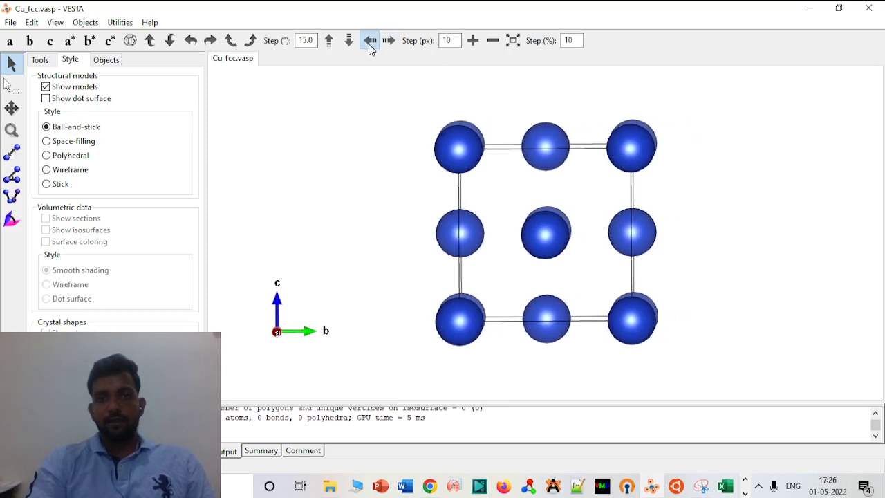
{"action": "left_click", "coordinate": [328, 41]}
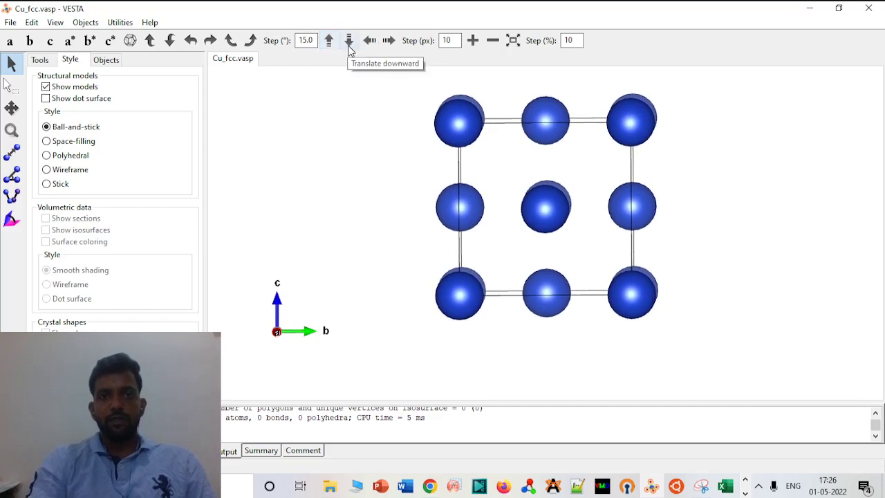
{"action": "left_click", "coordinate": [349, 41]}
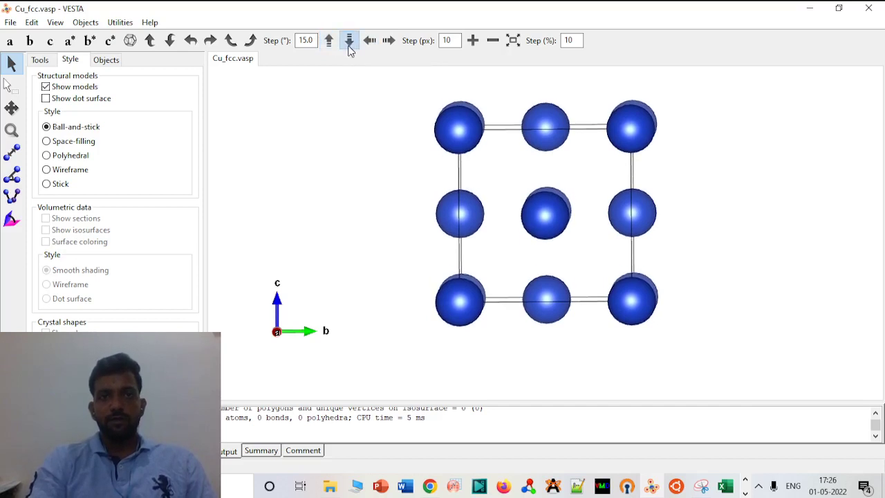
Set the translation step to 15 px and shift the structure to the right and back to the left.
{"action": "left_click", "coordinate": [457, 39]}
{"action": "key", "text": "BackSpace"}
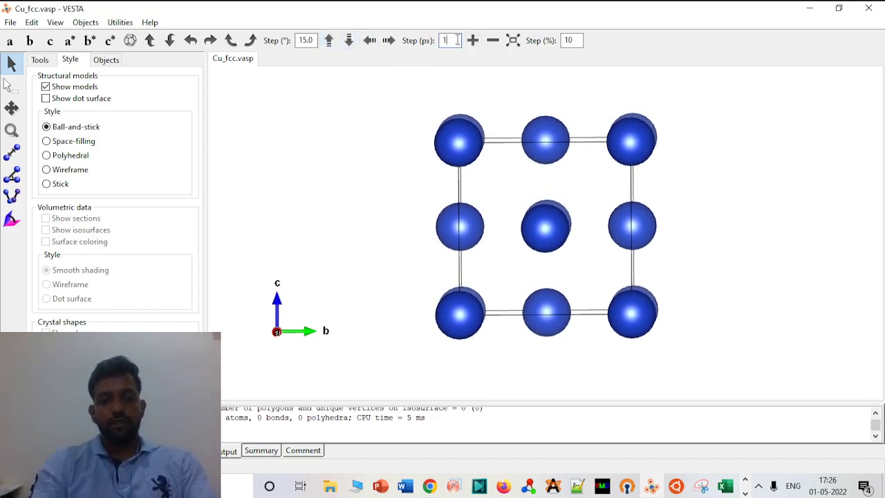
{"action": "type", "text": "5"}
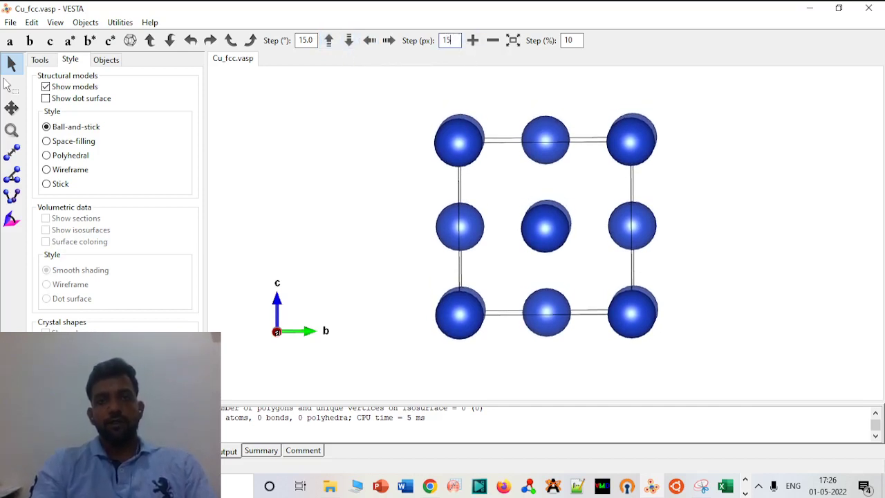
{"action": "left_click", "coordinate": [390, 42]}
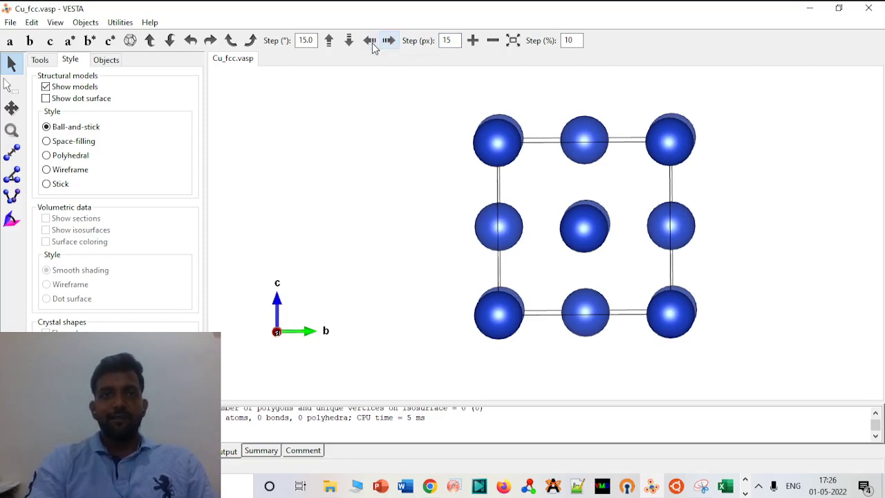
{"action": "left_click", "coordinate": [371, 41]}
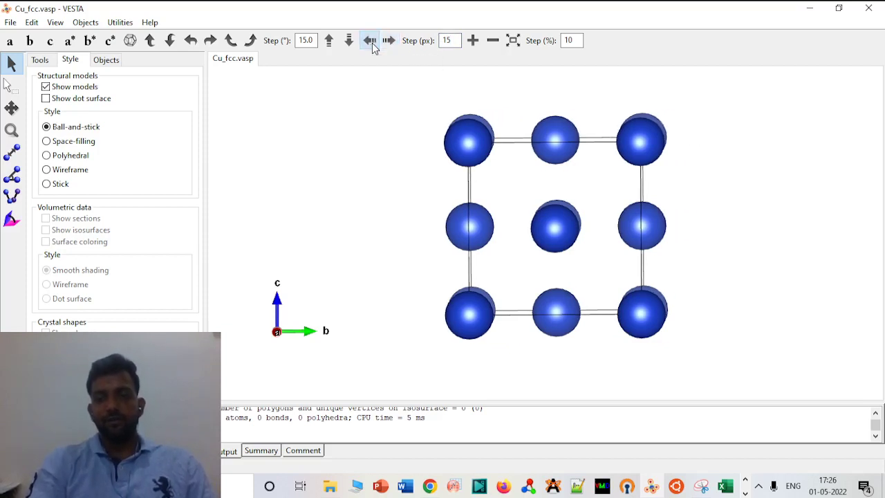
{"action": "left_click", "coordinate": [370, 41]}
{"action": "left_click", "coordinate": [370, 40]}
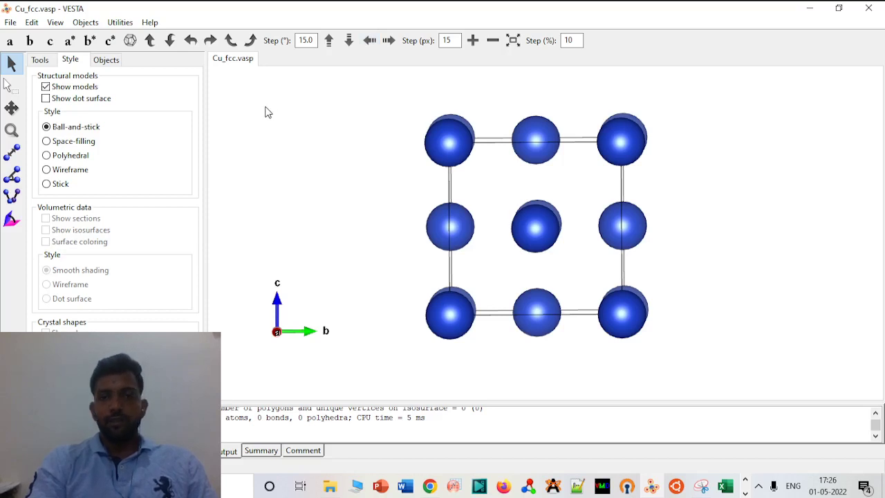
Rotate the structure upward around the x axis repeatedly in 15° steps.
{"action": "left_click", "coordinate": [155, 42]}
{"action": "left_click", "coordinate": [155, 43]}
{"action": "left_click", "coordinate": [156, 40]}
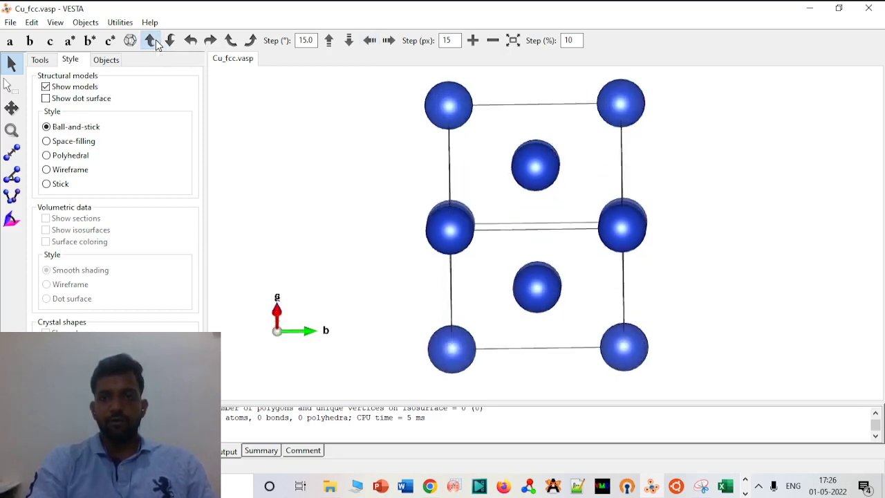
{"action": "left_click", "coordinate": [150, 40]}
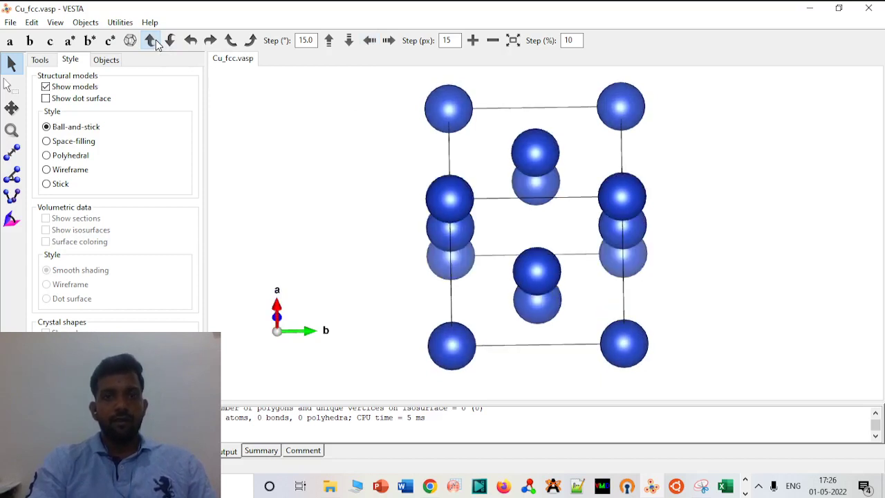
{"action": "left_click", "coordinate": [155, 40]}
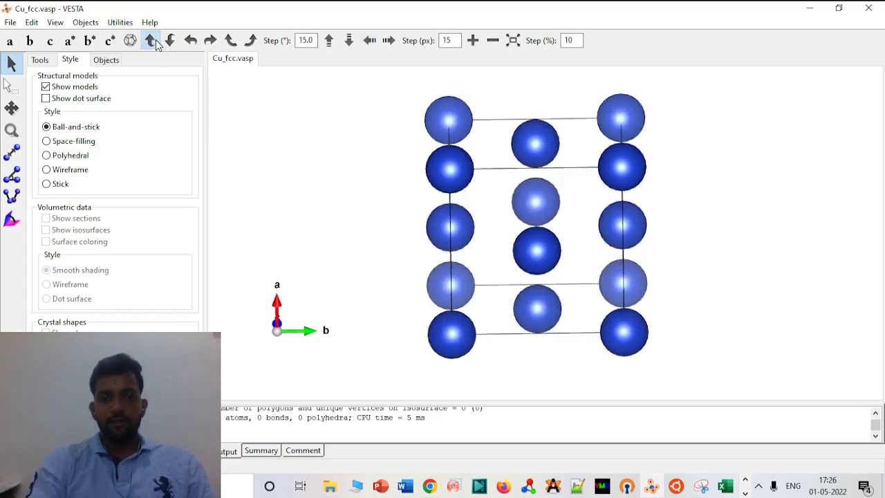
{"action": "left_click", "coordinate": [156, 40]}
{"action": "left_click", "coordinate": [155, 40]}
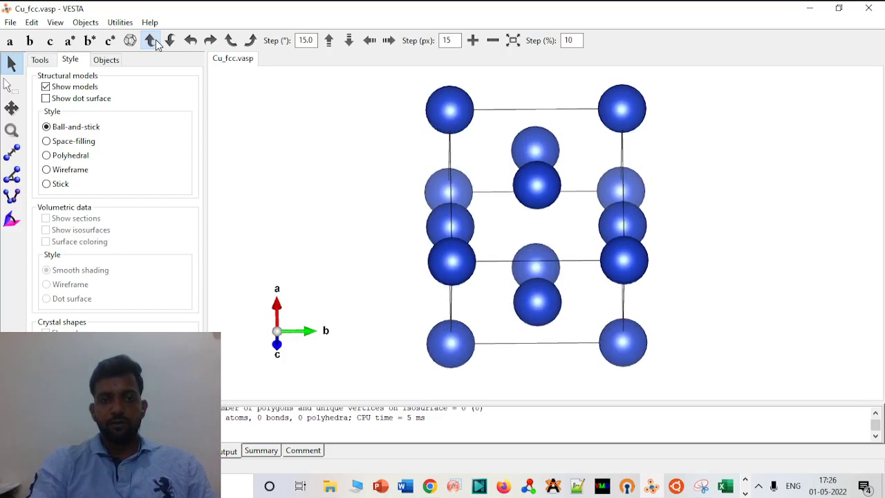
Rotate the structure around the y axis in 15° steps, first in one direction and again in the opposite one.
{"action": "left_click", "coordinate": [191, 42]}
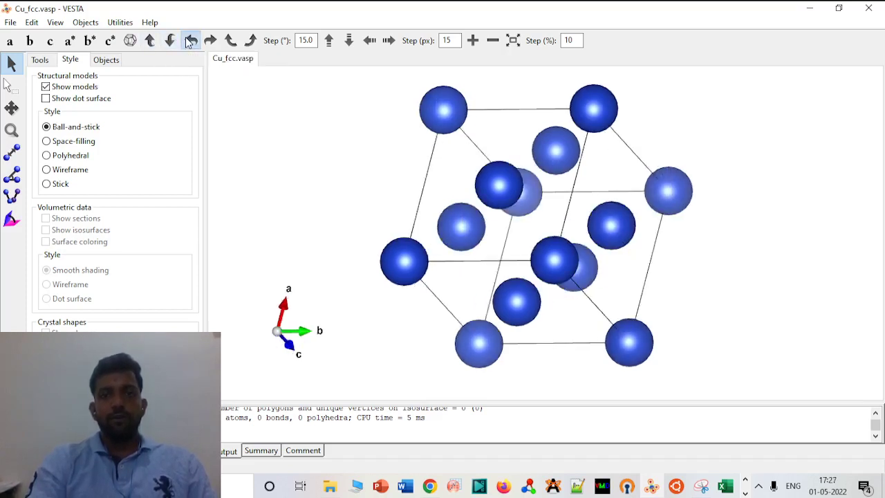
{"action": "left_click", "coordinate": [191, 41]}
{"action": "left_click", "coordinate": [190, 41]}
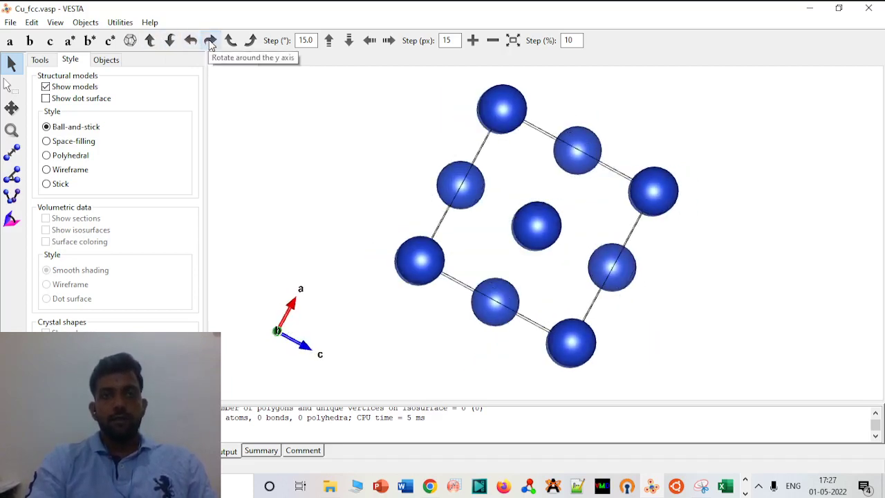
{"action": "left_click", "coordinate": [210, 41]}
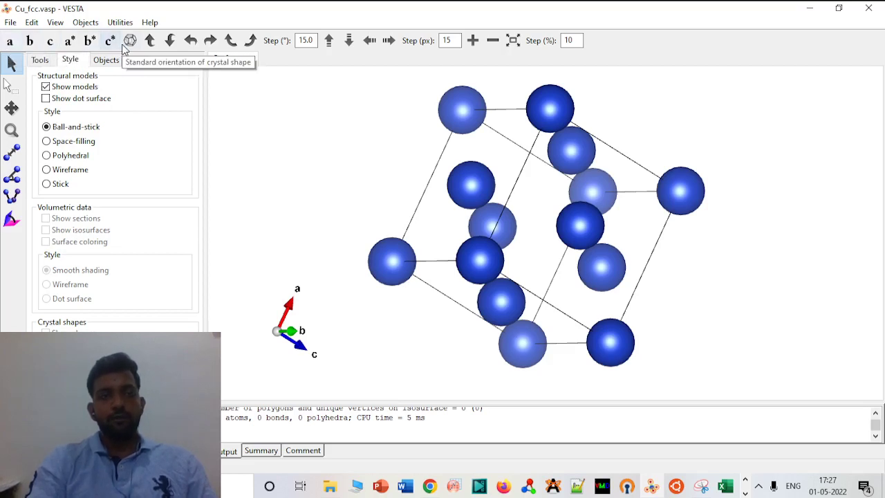
View the structure along the a, b and c axes in turn.
{"action": "left_click", "coordinate": [10, 43]}
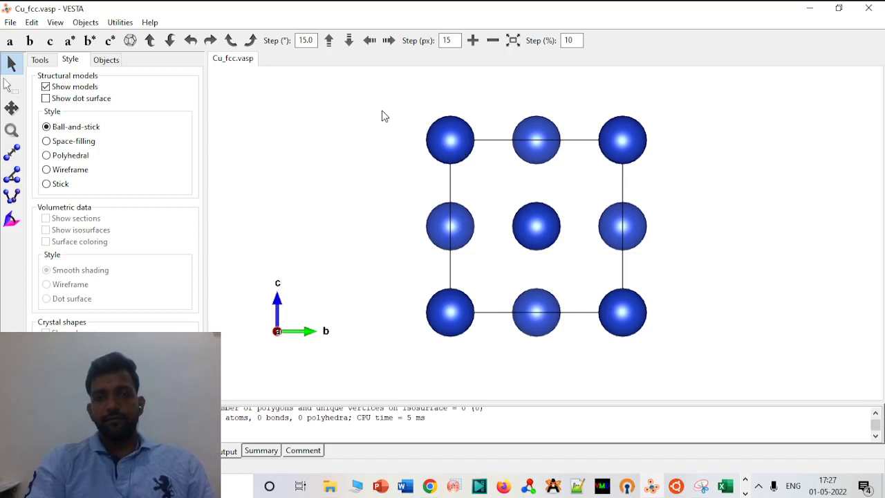
{"action": "left_click", "coordinate": [30, 41]}
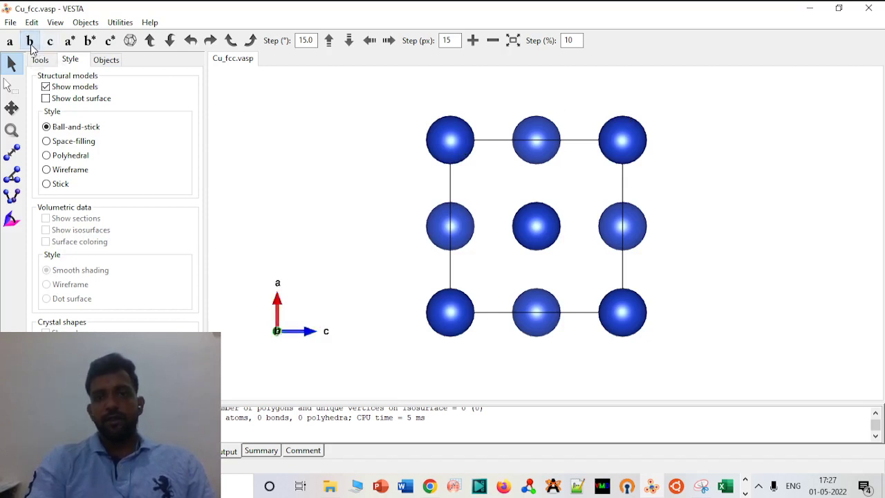
{"action": "left_click", "coordinate": [50, 41]}
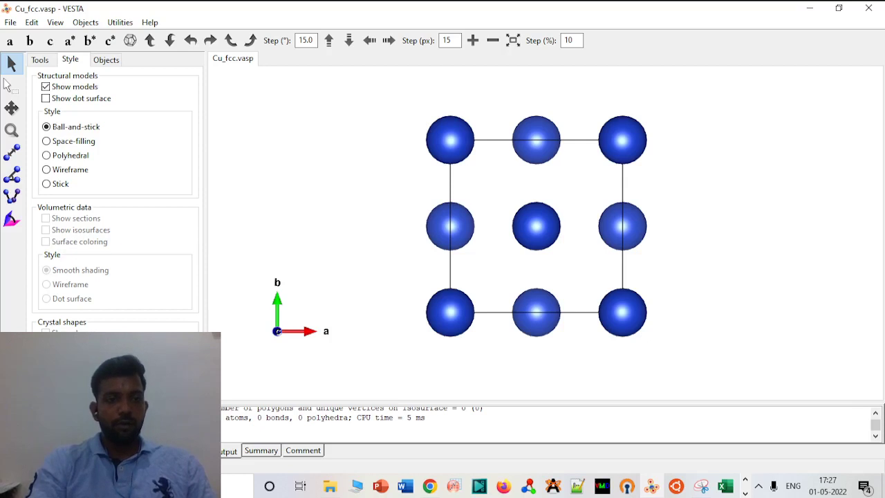
In the structure's properties, toggle the unit cell lines off and back to Single unit cell, and hide the axes compass.
{"action": "key", "text": "alt+o"}
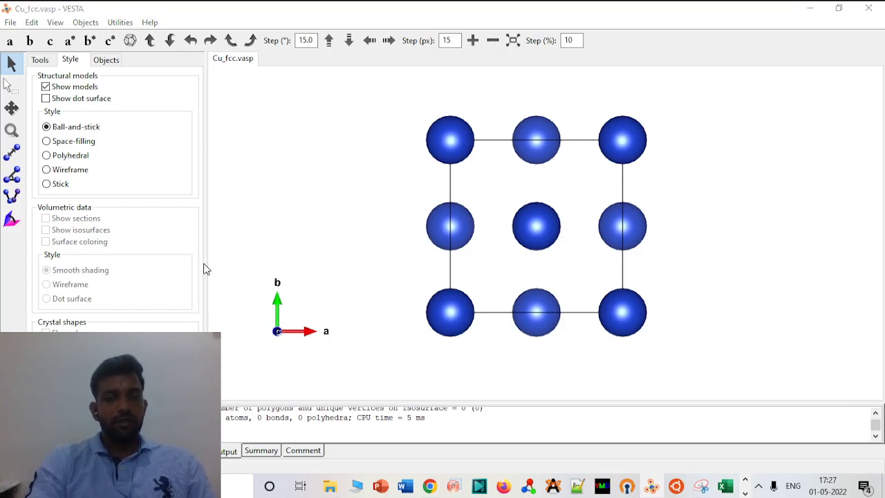
{"action": "key", "text": "p"}
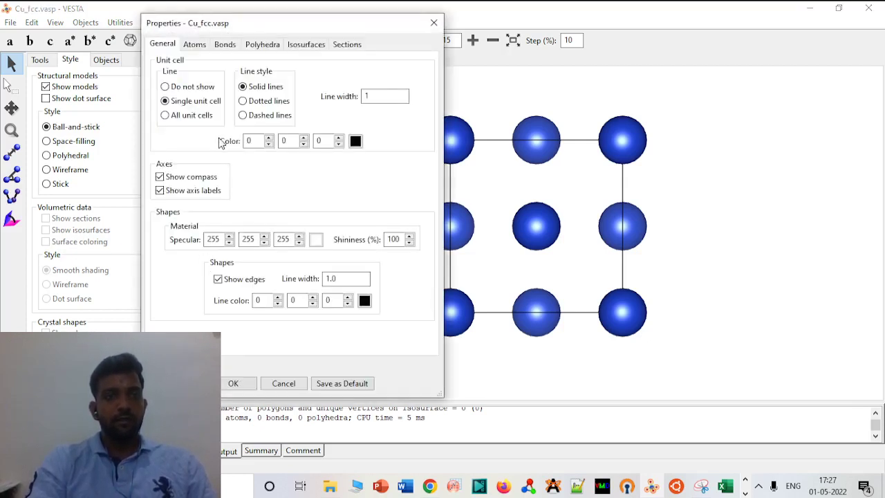
{"action": "left_click", "coordinate": [165, 87]}
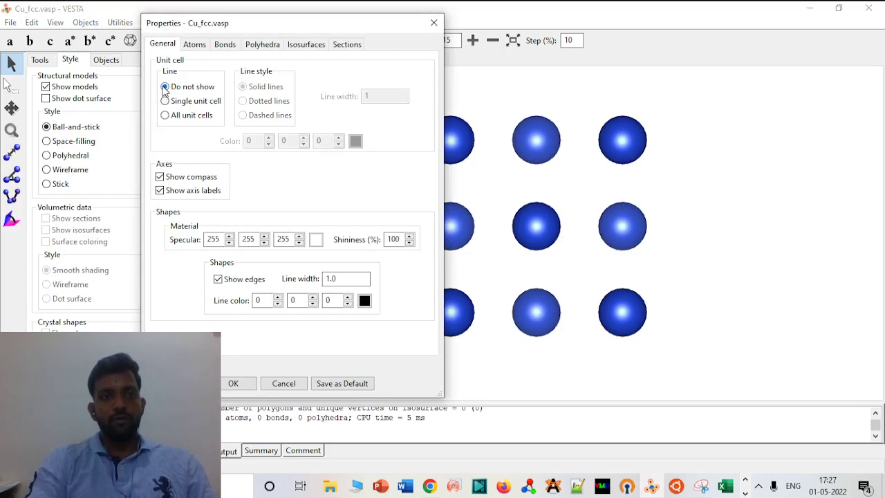
{"action": "left_click", "coordinate": [165, 101]}
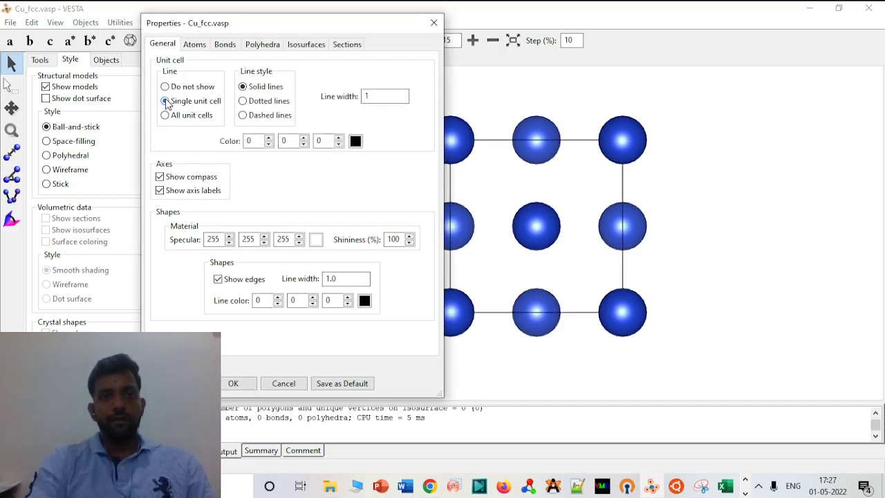
{"action": "left_click", "coordinate": [160, 177]}
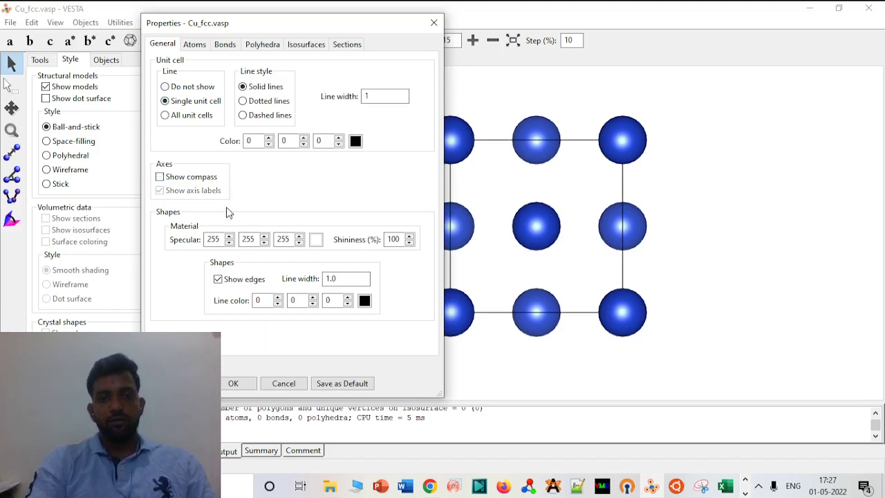
{"action": "left_click", "coordinate": [233, 383]}
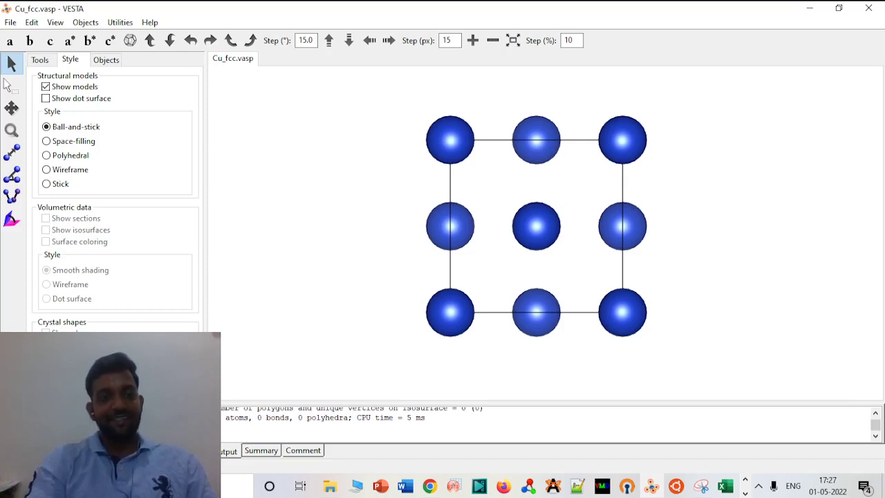
Set the unit cell line to Do not show in the structure's general properties and apply it.
{"action": "double_click", "coordinate": [289, 262]}
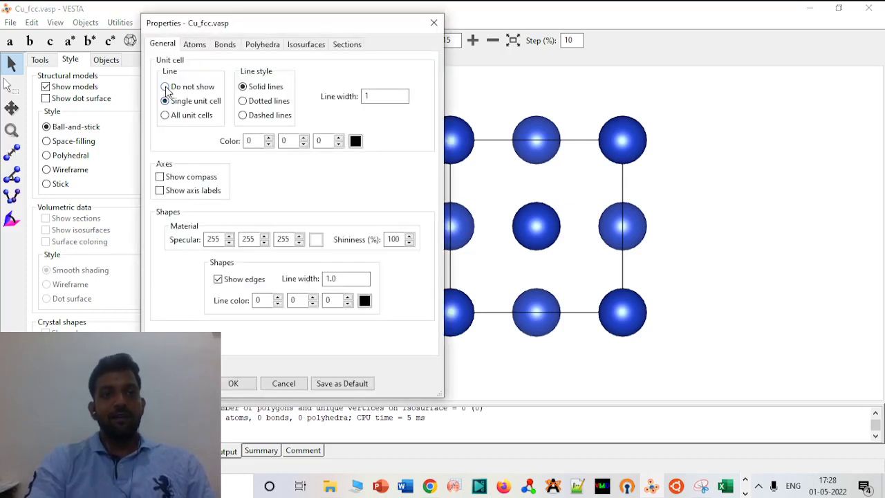
{"action": "left_click", "coordinate": [166, 87]}
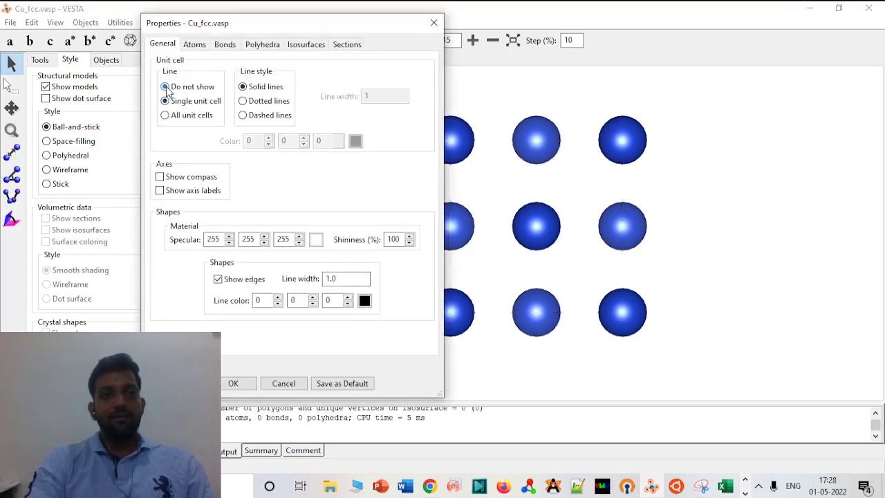
{"action": "left_click", "coordinate": [235, 384]}
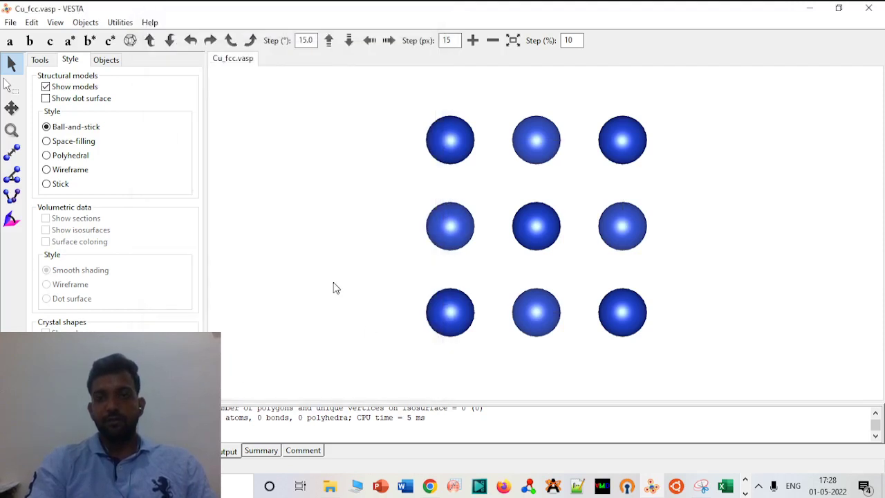
Set the unit cell line to Single unit cell in the structure's general properties and apply it.
{"action": "left_click", "coordinate": [123, 81]}
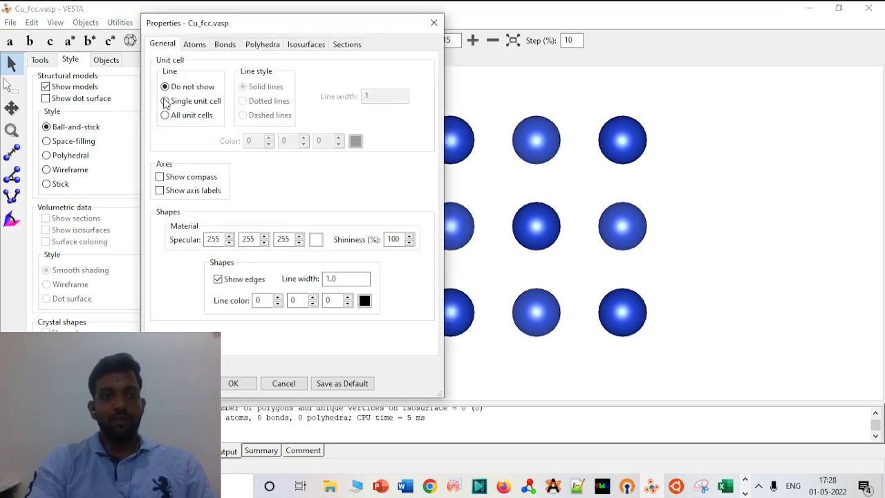
{"action": "left_click", "coordinate": [164, 101]}
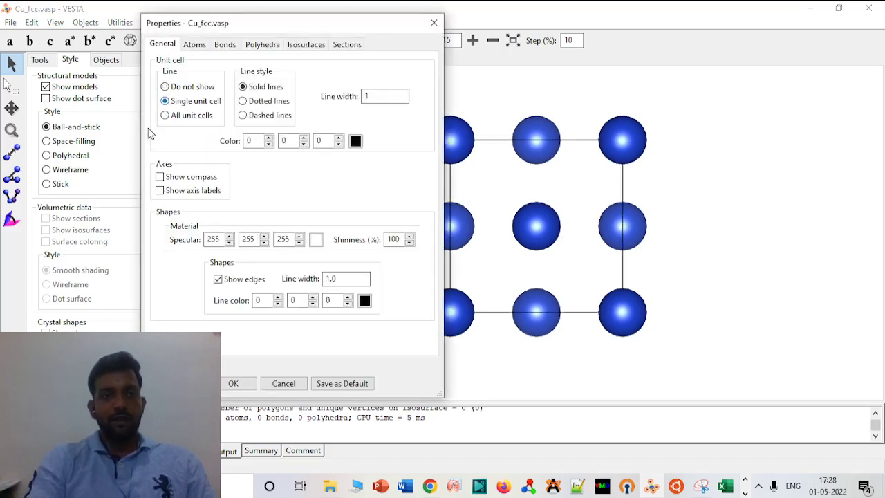
{"action": "left_click", "coordinate": [237, 383]}
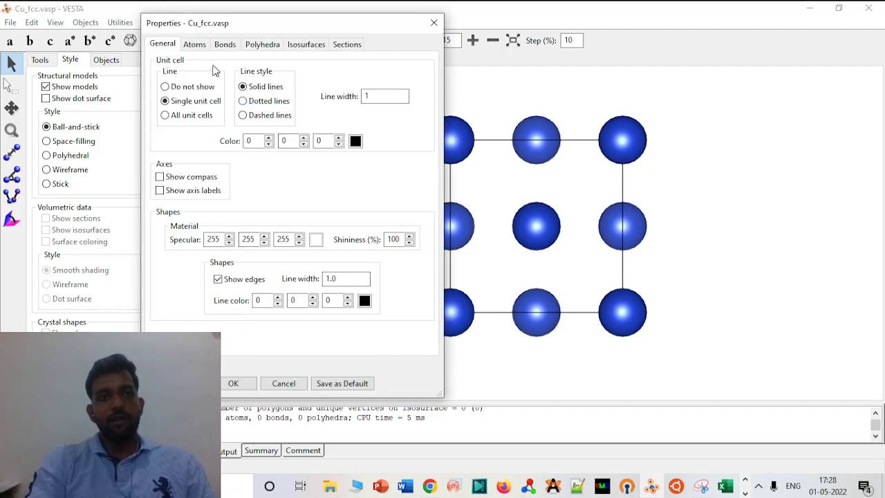
Try recolouring the Cu atoms red (255, 0, 0) in the structure's atom properties, and close the properties without applying.
{"action": "left_click", "coordinate": [201, 45]}
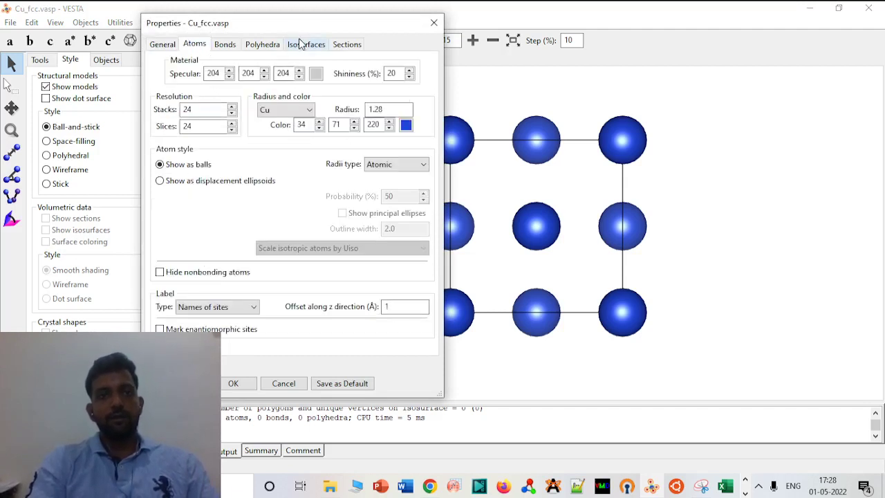
{"action": "left_click_drag", "start_coordinate": [314, 32], "coordinate": [213, 48]}
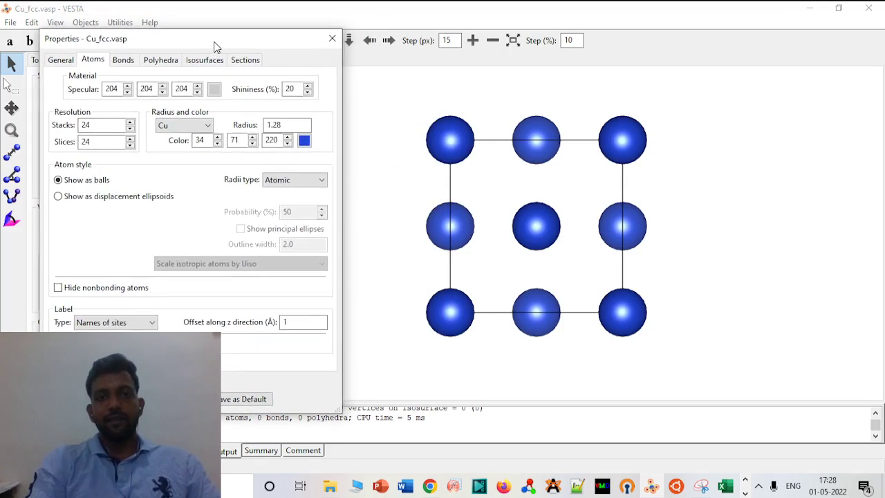
{"action": "left_click", "coordinate": [304, 140]}
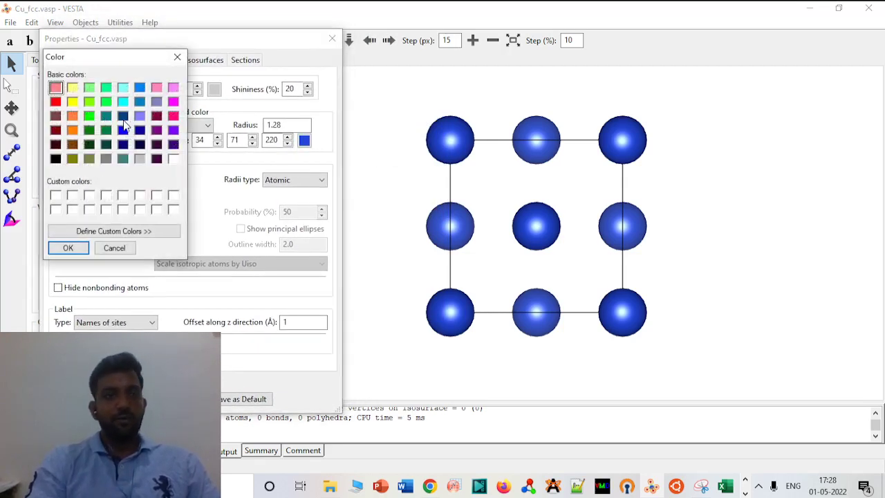
{"action": "left_click", "coordinate": [56, 102]}
{"action": "left_click", "coordinate": [66, 247]}
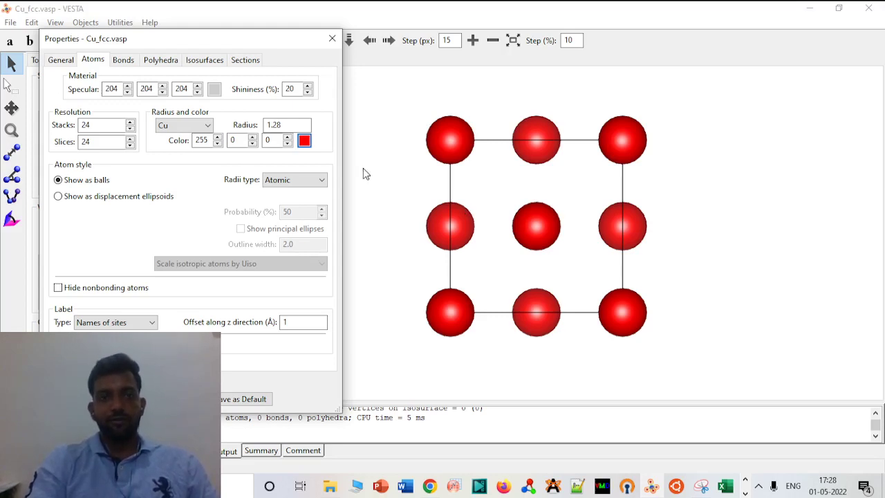
{"action": "left_click", "coordinate": [304, 140]}
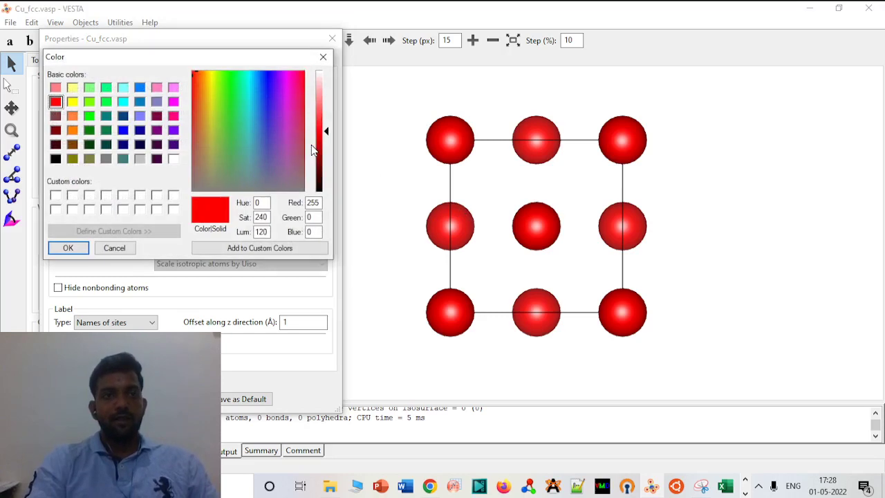
{"action": "left_click", "coordinate": [322, 57]}
{"action": "left_click", "coordinate": [332, 39]}
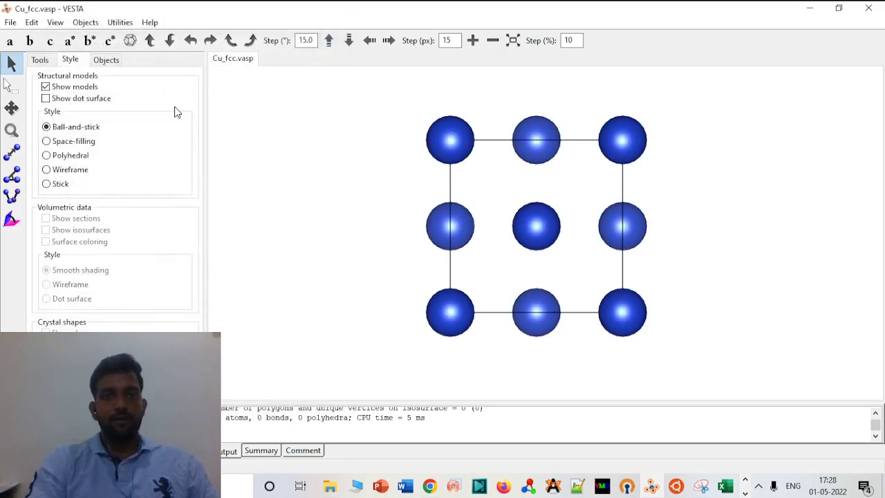
Turn on the site labels for all Cu atoms and tilt the structure so the overlapping atoms separate.
{"action": "left_click", "coordinate": [105, 60]}
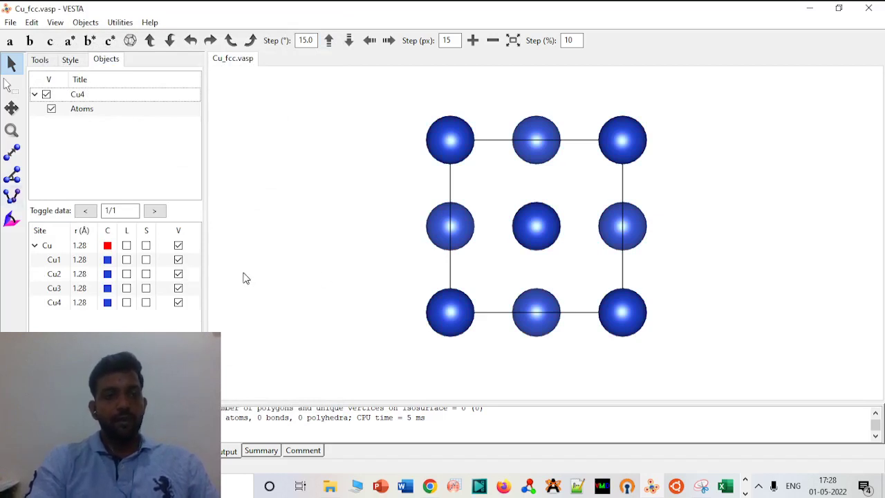
{"action": "left_click", "coordinate": [126, 246]}
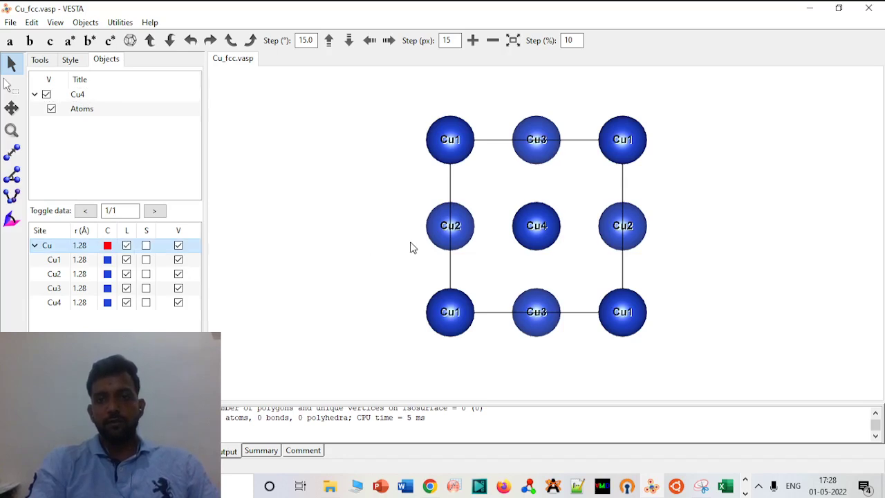
{"action": "left_click_drag", "start_coordinate": [410, 247], "coordinate": [408, 194]}
{"action": "left_click_drag", "start_coordinate": [401, 229], "coordinate": [405, 143]}
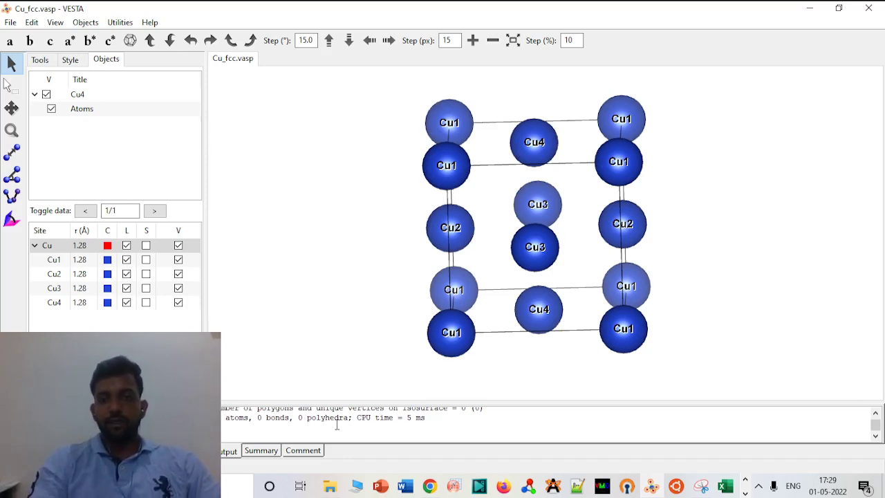
Examine the output text for the structure's lattice parameters, lattice type and the fractional coordinates of the Cu sites.
{"action": "scroll", "coordinate": [337, 425], "scroll_direction": "up", "scroll_amount": 5}
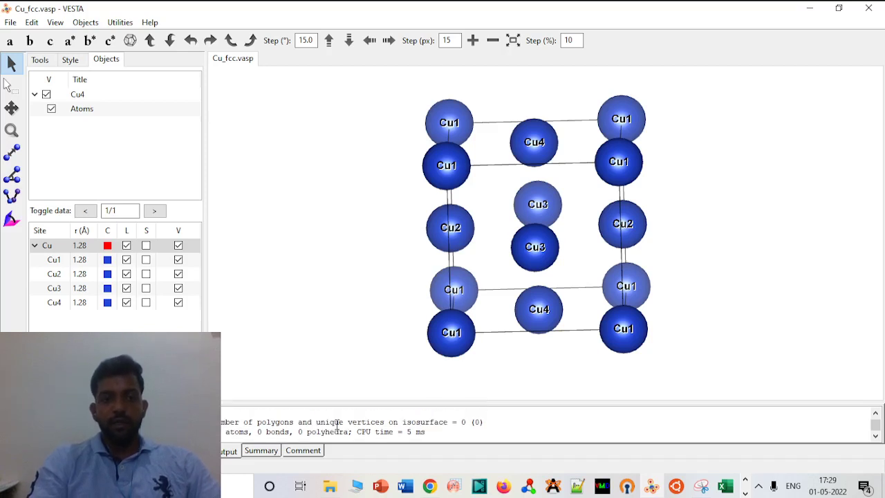
{"action": "scroll", "coordinate": [337, 424], "scroll_direction": "up", "scroll_amount": 4}
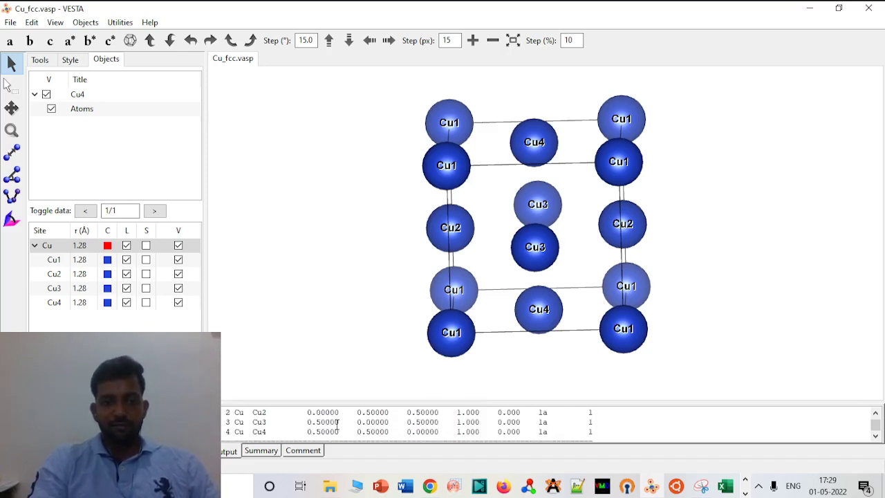
{"action": "scroll", "coordinate": [337, 424], "scroll_direction": "up", "scroll_amount": 2}
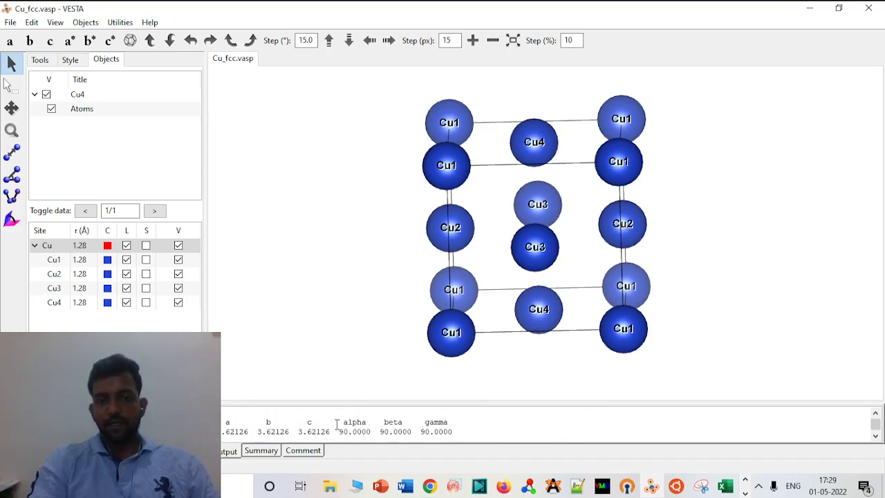
{"action": "scroll", "coordinate": [336, 425], "scroll_direction": "up", "scroll_amount": 2}
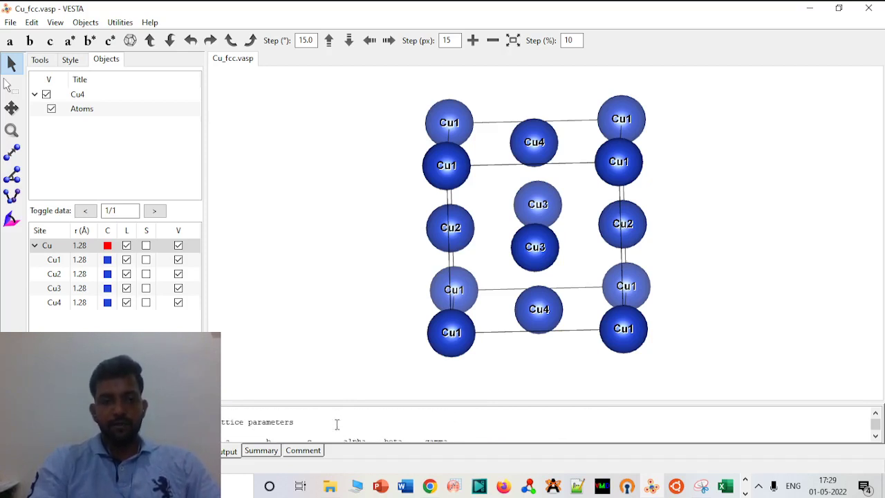
{"action": "scroll", "coordinate": [337, 425], "scroll_direction": "up", "scroll_amount": 6}
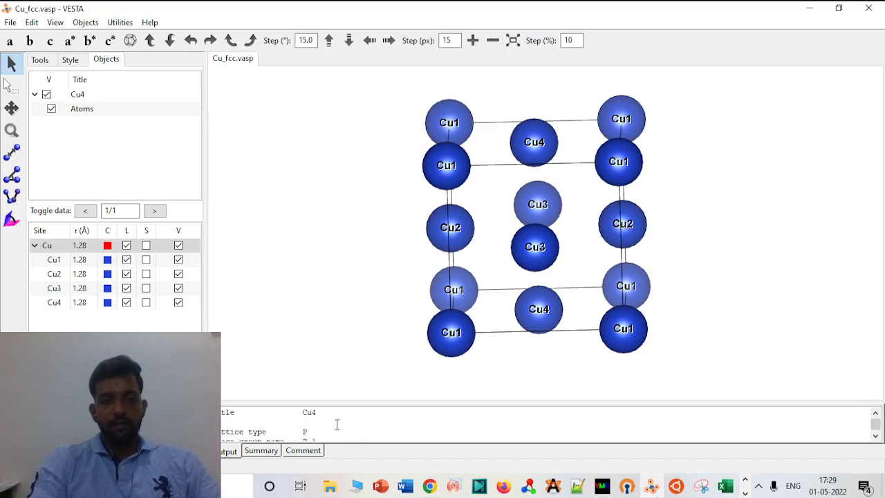
{"action": "scroll", "coordinate": [337, 425], "scroll_direction": "up", "scroll_amount": 1}
{"action": "scroll", "coordinate": [337, 425], "scroll_direction": "down", "scroll_amount": 10}
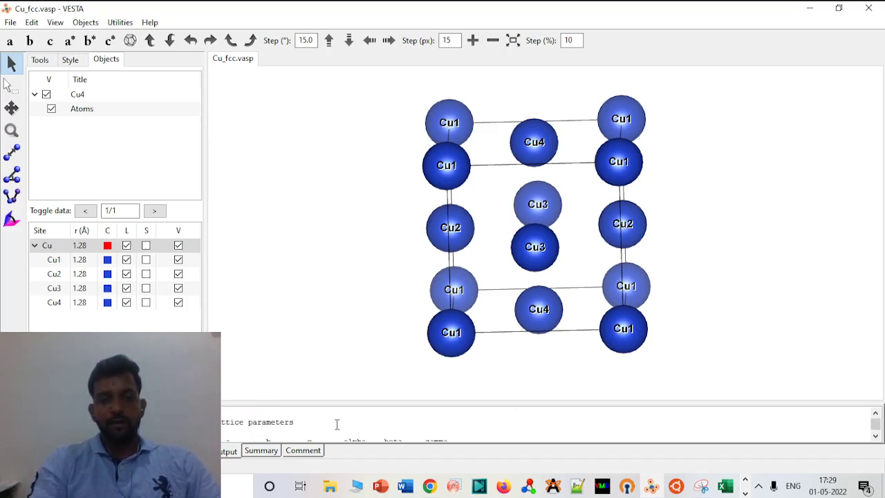
{"action": "scroll", "coordinate": [336, 424], "scroll_direction": "down", "scroll_amount": 5}
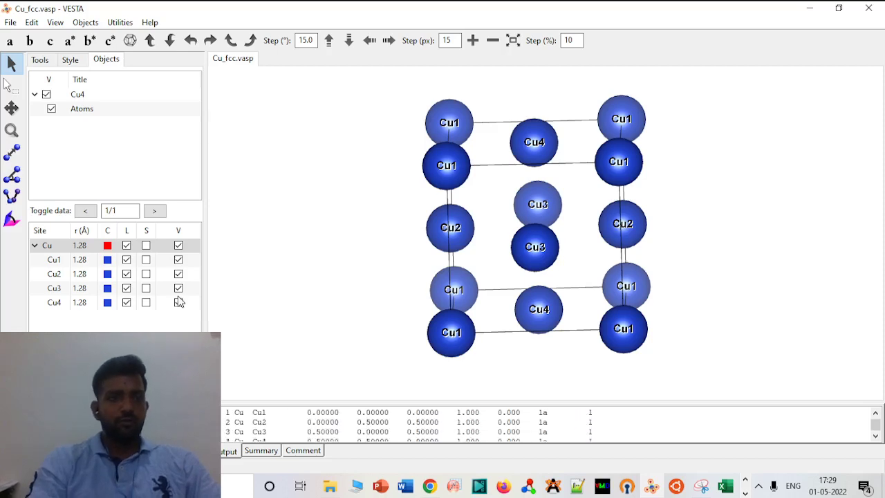
Change the colour of the Cu1 site's atoms to red (255, 0, 0).
{"action": "left_click", "coordinate": [108, 261]}
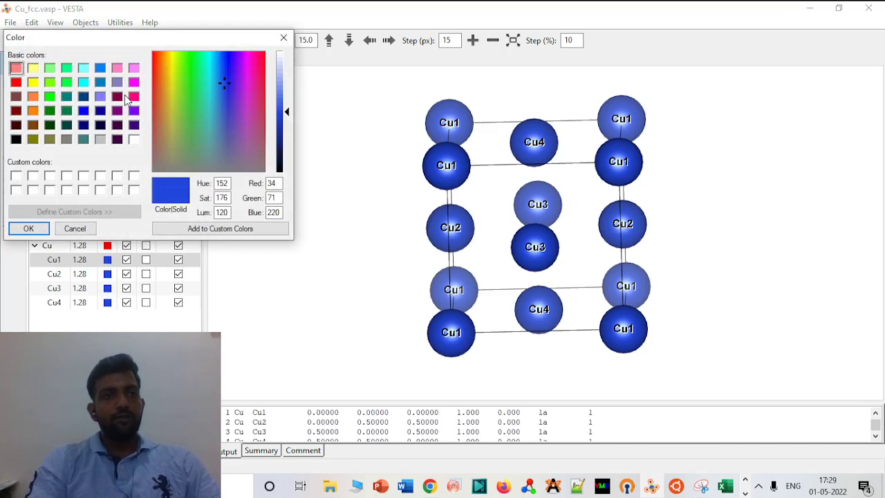
{"action": "left_click", "coordinate": [16, 83]}
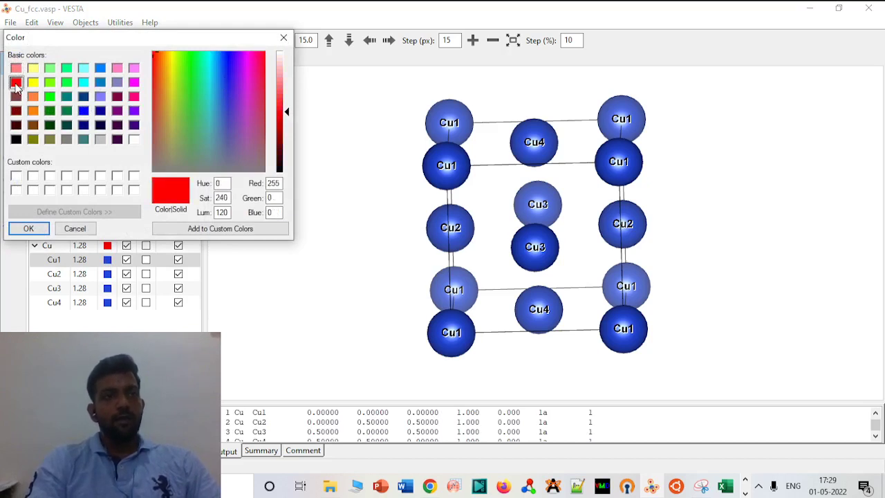
{"action": "left_click", "coordinate": [28, 229]}
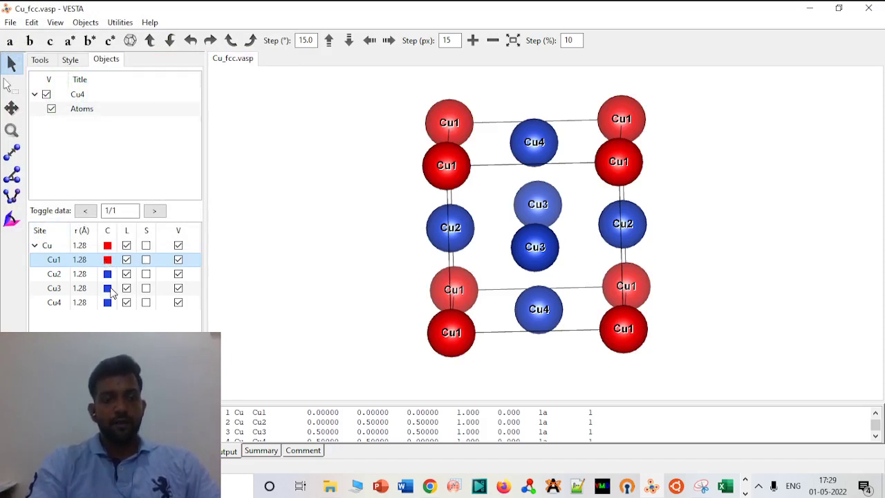
Change the colour of the Cu3 site's atoms to dark green (0, 128, 64).
{"action": "left_click", "coordinate": [108, 289]}
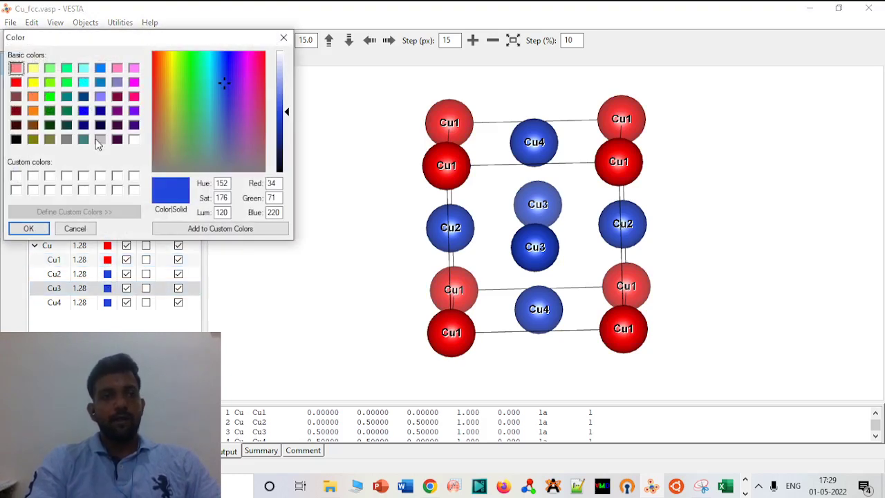
{"action": "left_click", "coordinate": [49, 82]}
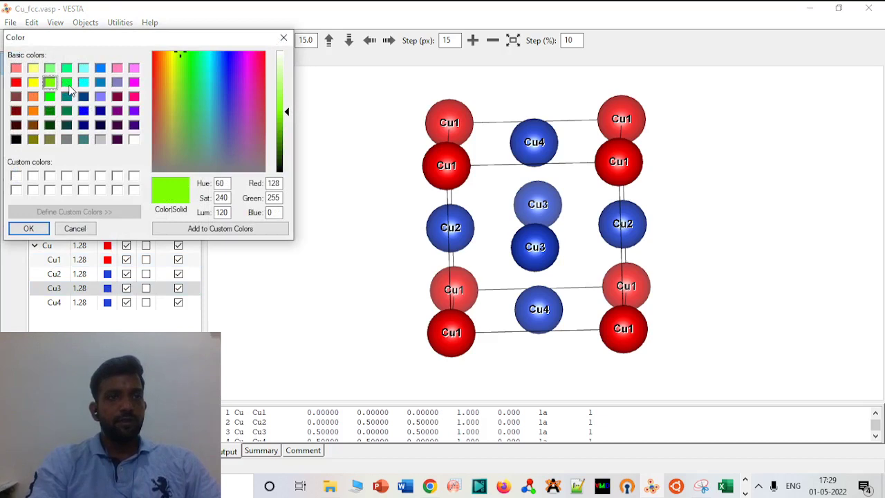
{"action": "left_click", "coordinate": [66, 111]}
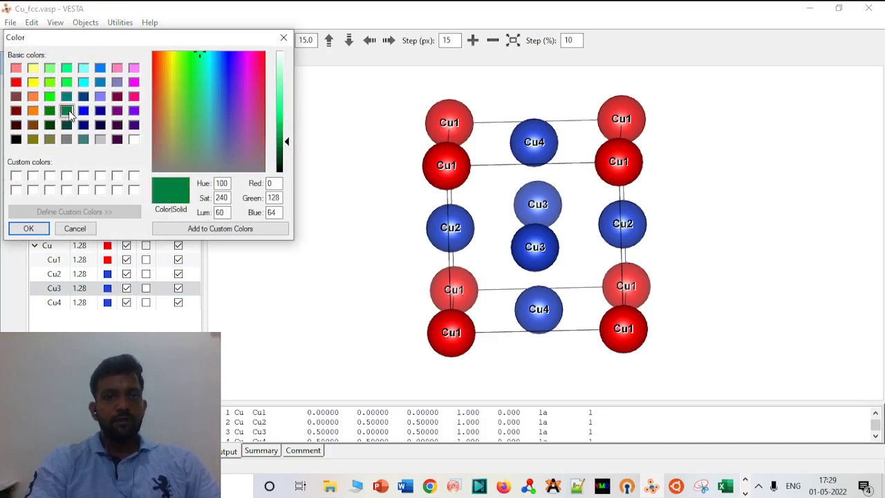
{"action": "left_click", "coordinate": [24, 228]}
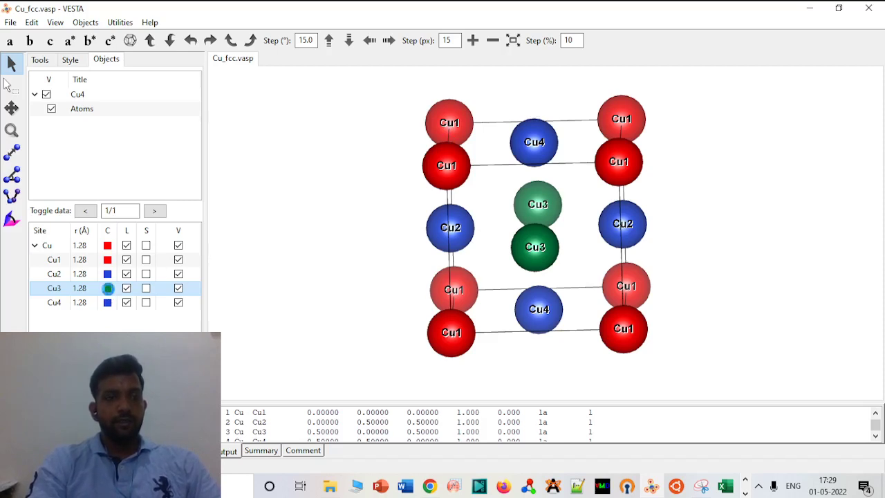
{"action": "left_click", "coordinate": [107, 288]}
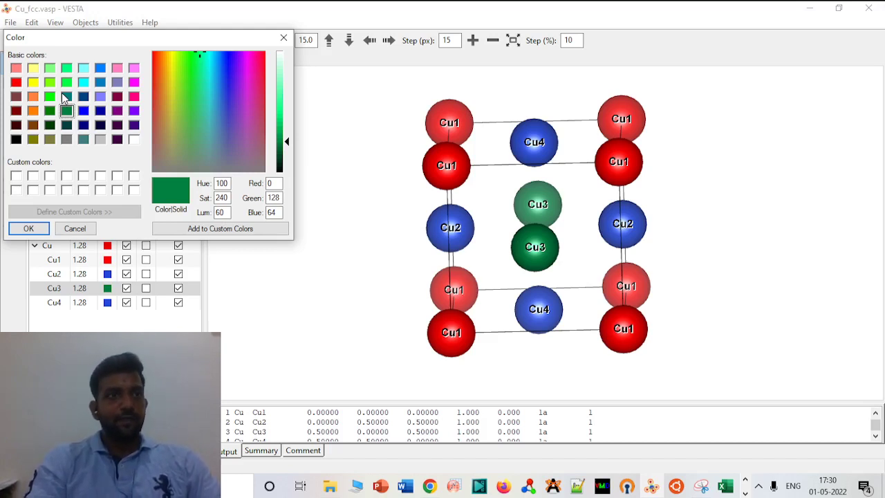
{"action": "left_click", "coordinate": [283, 37]}
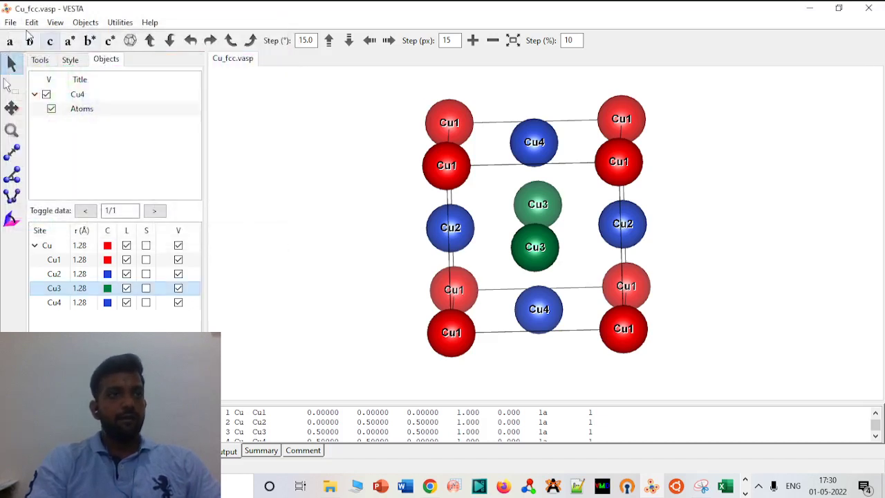
Export the structure as the VASP file Cu_fcc.vasp into the Recording folder, writing the atomic coordinates as fractional coordinates.
{"action": "left_click", "coordinate": [11, 22]}
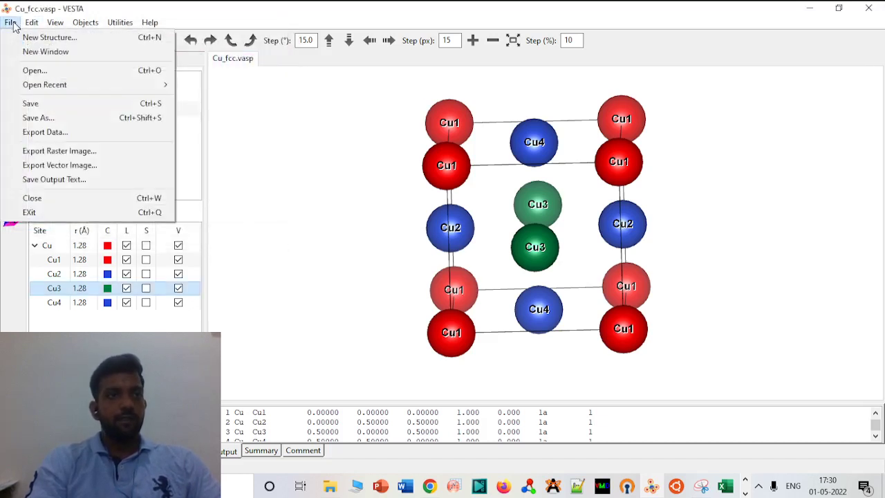
{"action": "left_click", "coordinate": [63, 131]}
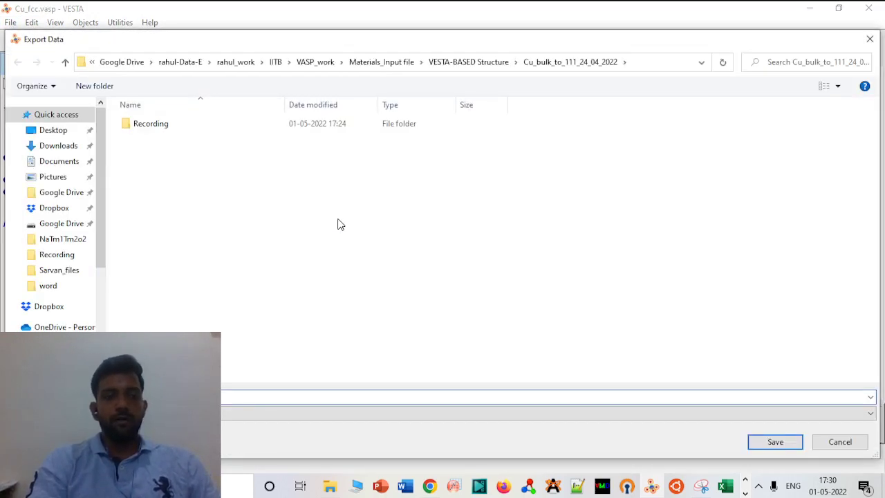
{"action": "left_click", "coordinate": [235, 125]}
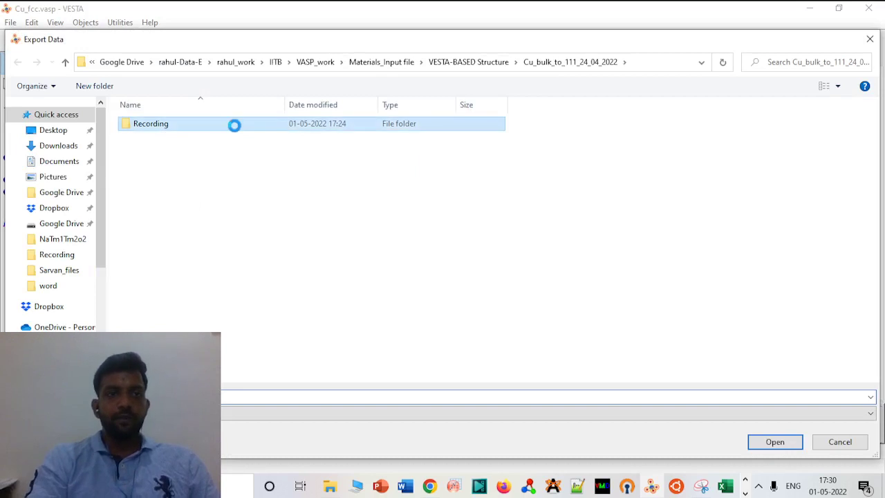
{"action": "left_click", "coordinate": [250, 414]}
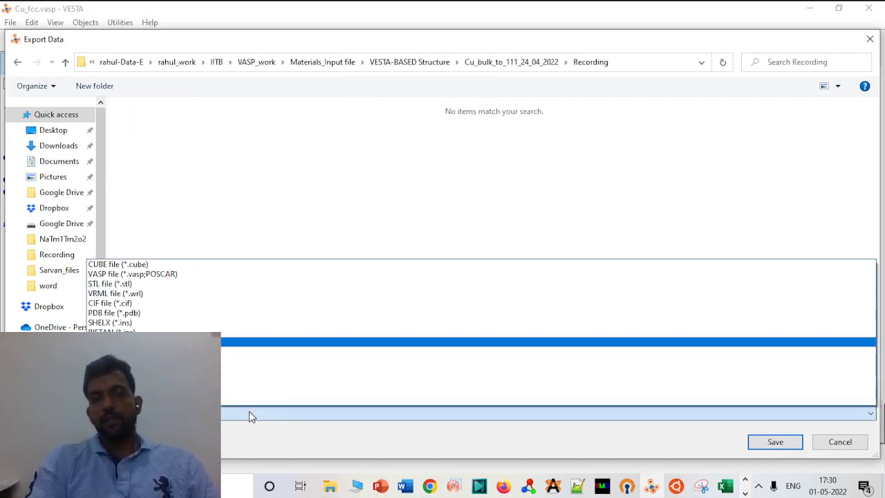
{"action": "left_click", "coordinate": [190, 275]}
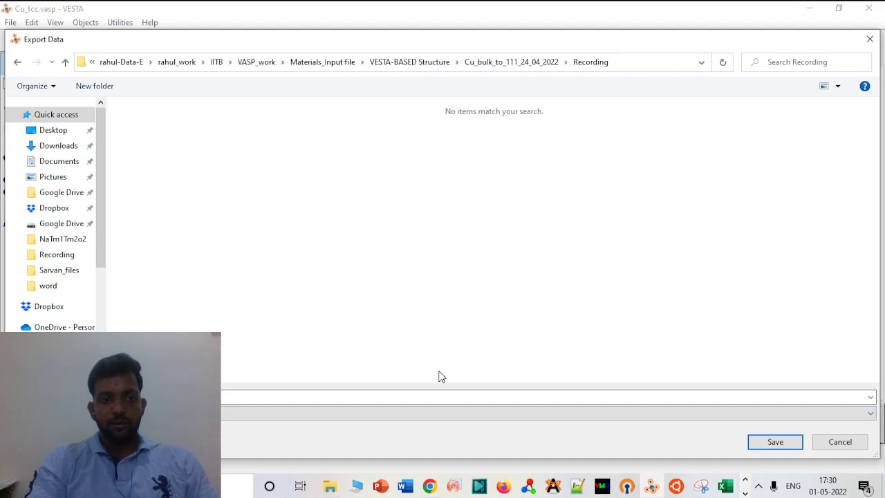
{"action": "left_click", "coordinate": [783, 445]}
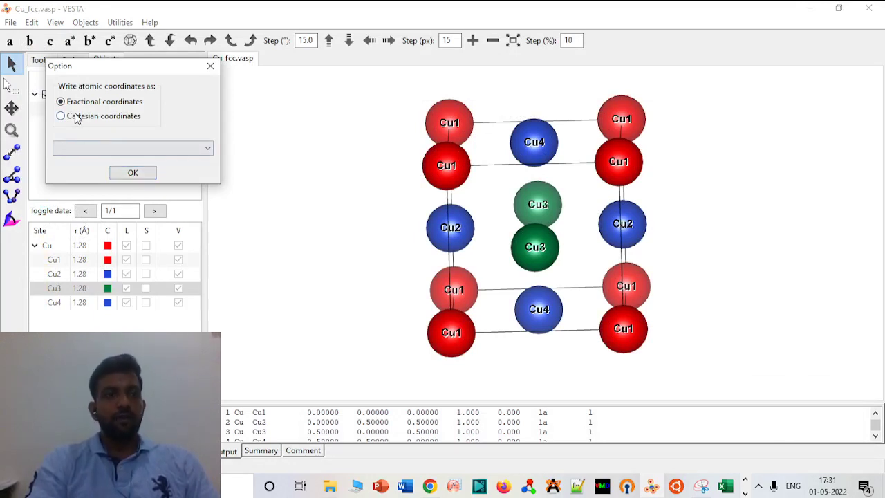
{"action": "left_click", "coordinate": [132, 173]}
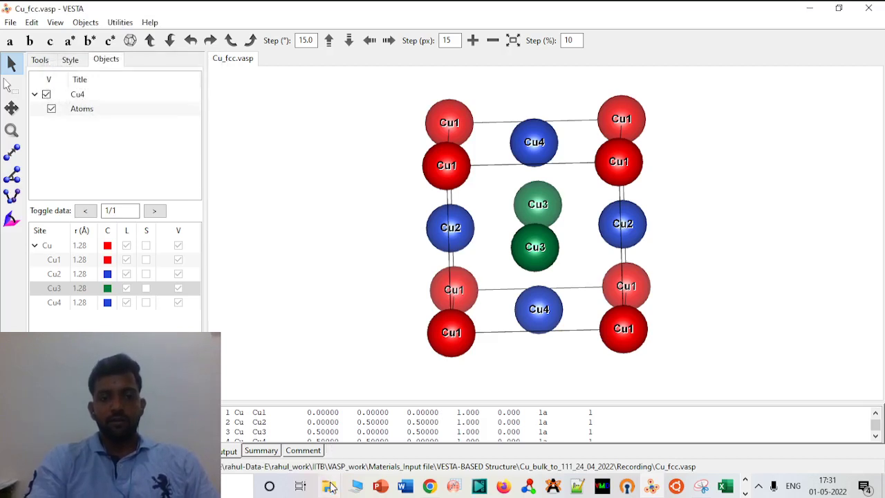
Switch to File Explorer and open the exported Cu_fcc file from the Recording folder to inspect its contents.
{"action": "mouse_move", "coordinate": [329, 486]}
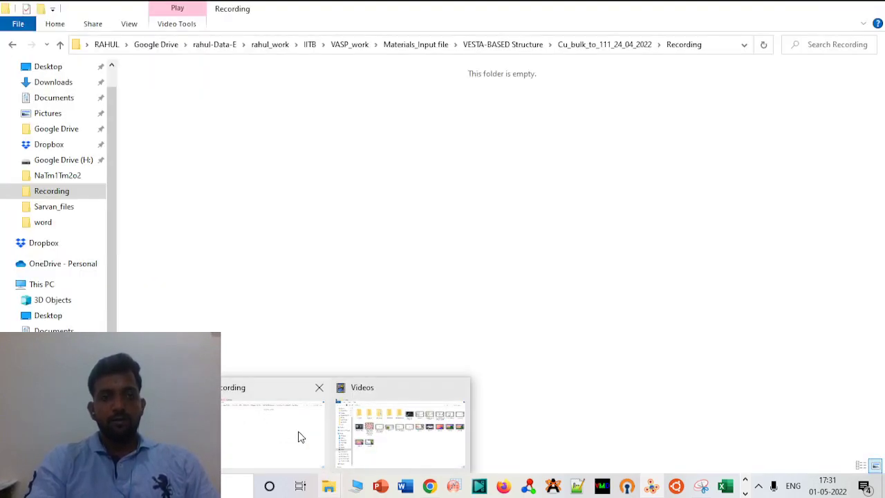
{"action": "left_click", "coordinate": [298, 436]}
{"action": "double_click", "coordinate": [226, 127]}
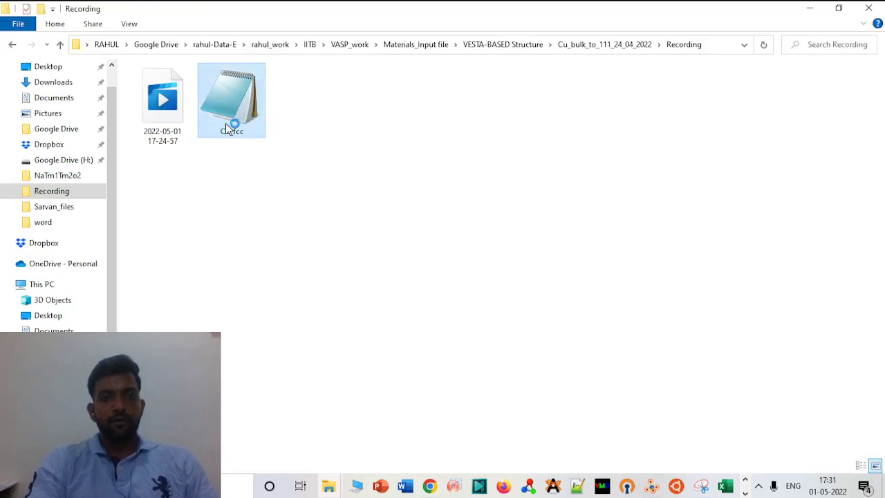
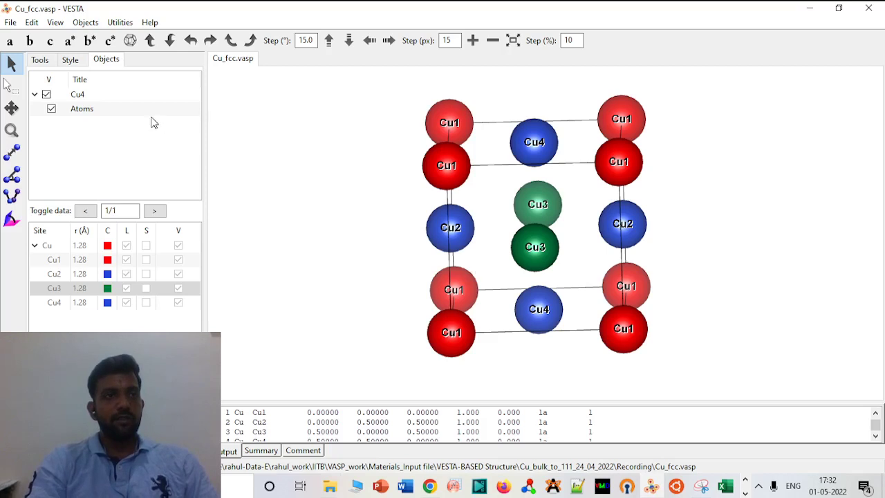
Measure the distance between the front upper-left Cu1 corner atom and the Cu4 atom on the unit cell's upper face.
{"action": "left_click", "coordinate": [40, 60]}
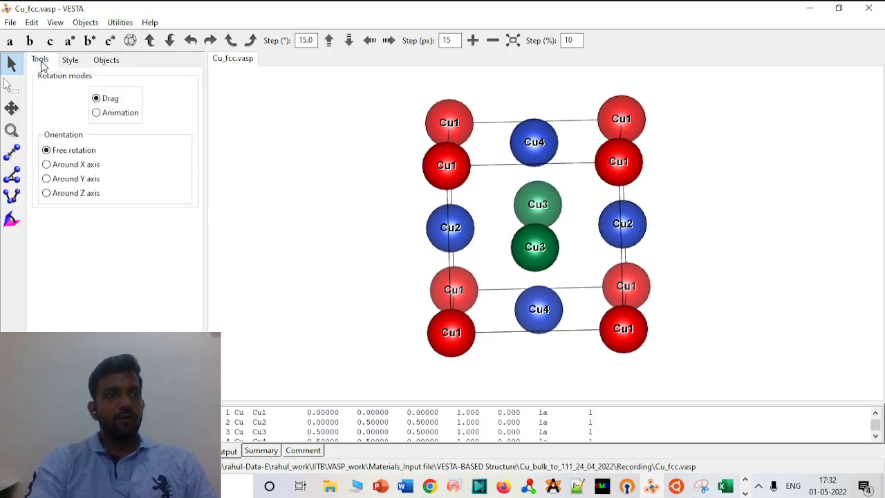
{"action": "left_click", "coordinate": [11, 152]}
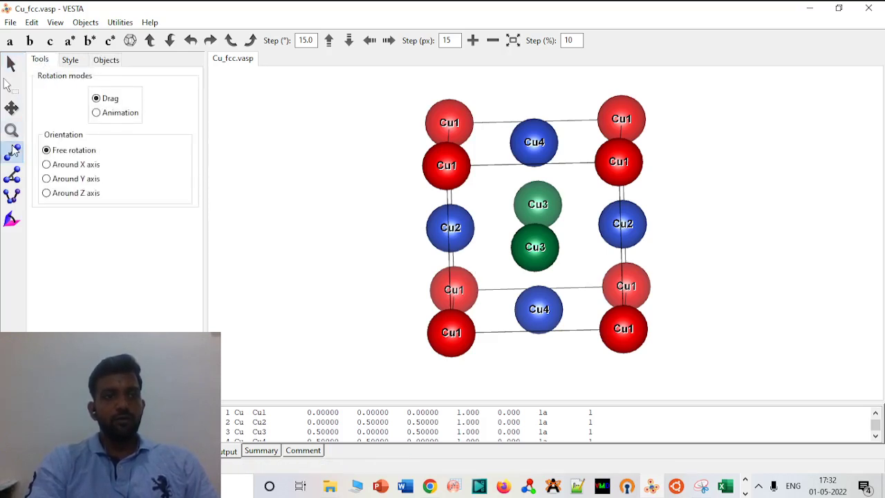
{"action": "left_click", "coordinate": [448, 166]}
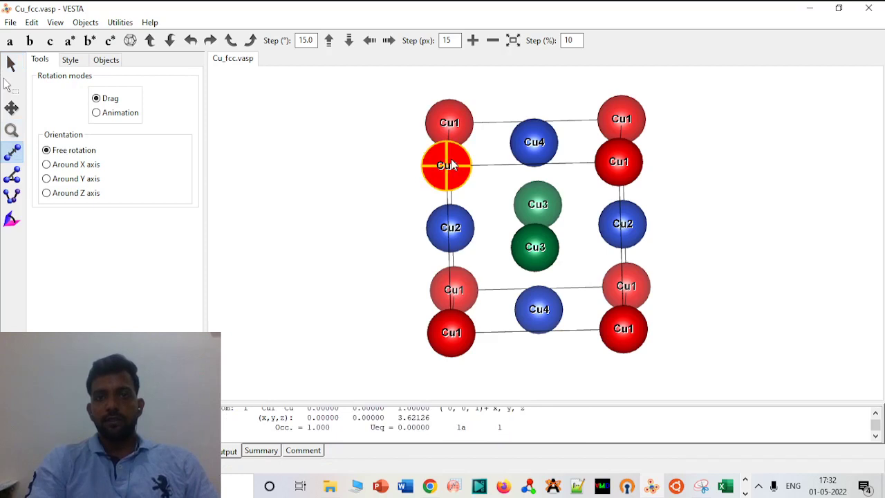
{"action": "left_click", "coordinate": [533, 139]}
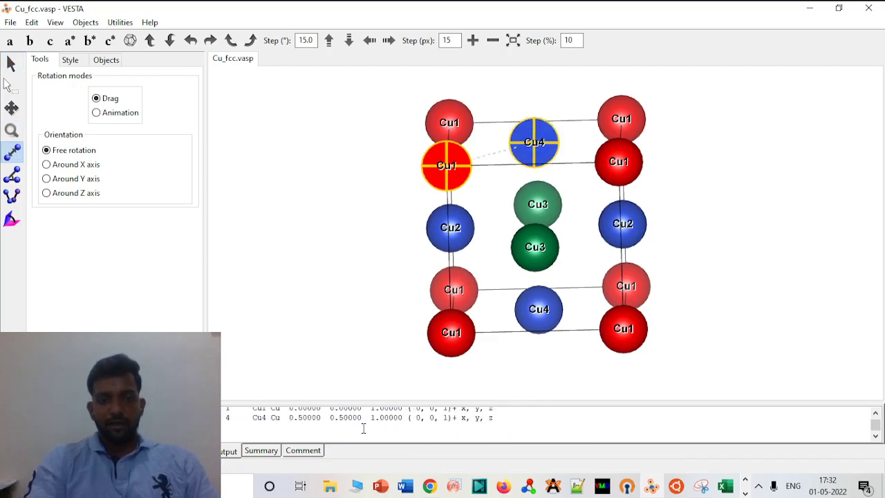
{"action": "scroll", "coordinate": [364, 429], "scroll_direction": "up", "scroll_amount": 1}
{"action": "scroll", "coordinate": [364, 429], "scroll_direction": "up", "scroll_amount": 1}
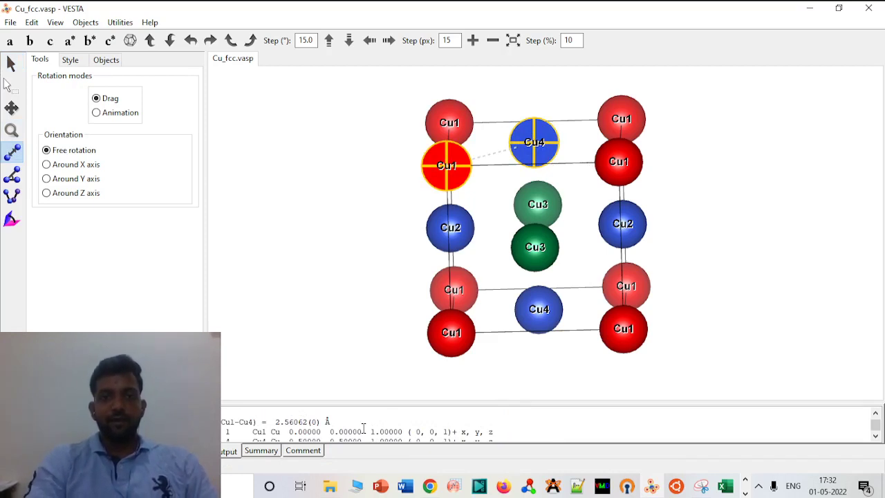
{"action": "left_click", "coordinate": [470, 144]}
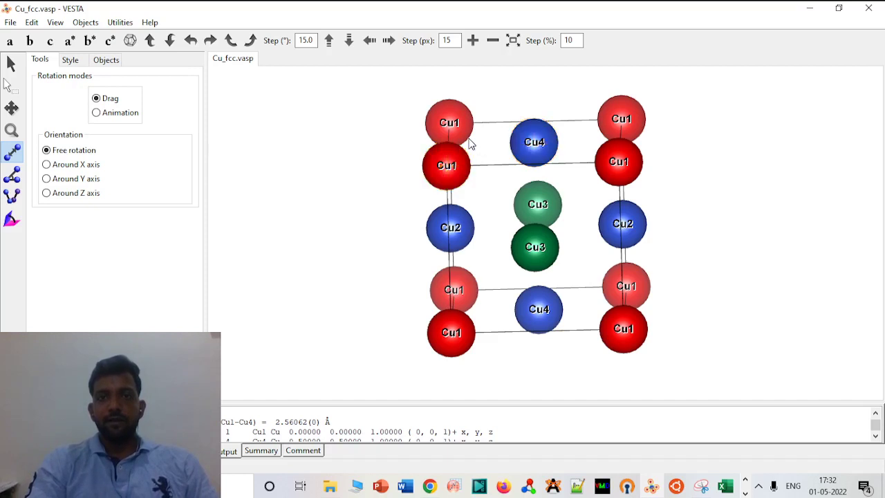
Measure the distance between the rear and front Cu1 atoms at the unit cell's upper-left edge.
{"action": "left_click", "coordinate": [448, 120]}
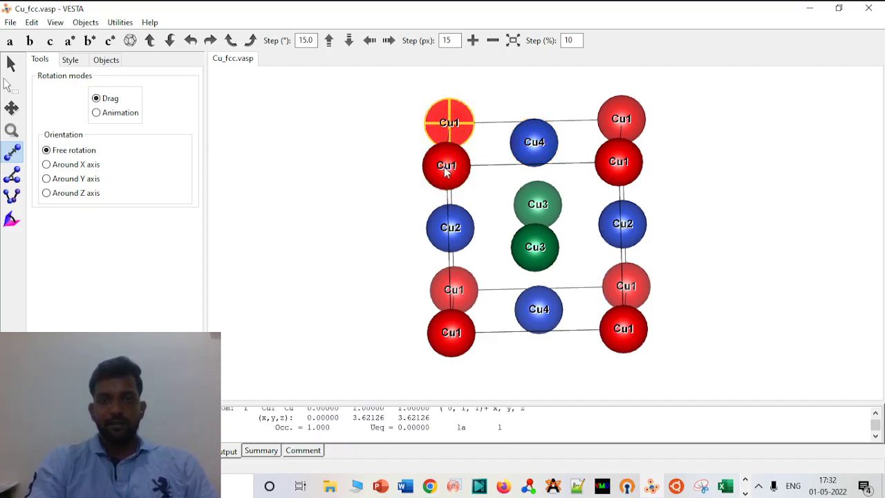
{"action": "left_click", "coordinate": [446, 166]}
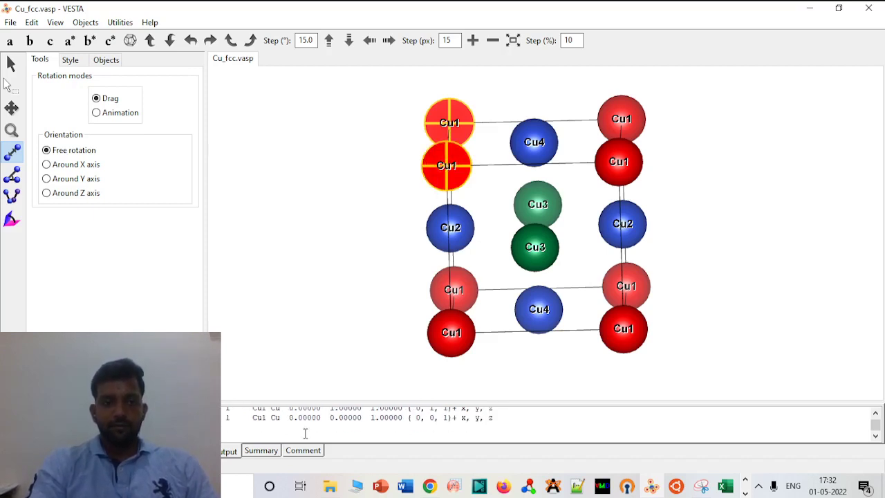
{"action": "scroll", "coordinate": [305, 434], "scroll_direction": "up", "scroll_amount": 1}
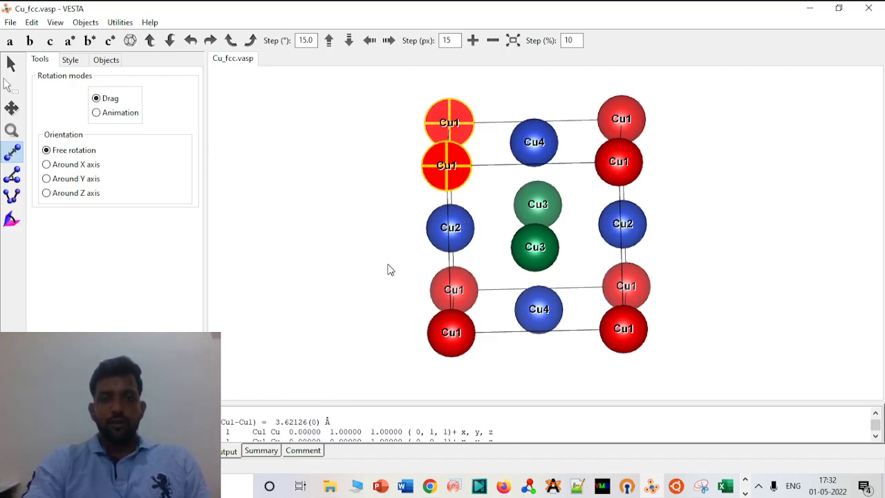
{"action": "left_click", "coordinate": [448, 177]}
Measure the body-diagonal distance from the front upper-left Cu1 atom to the rear lower-right Cu1 atom.
{"action": "left_click", "coordinate": [449, 169]}
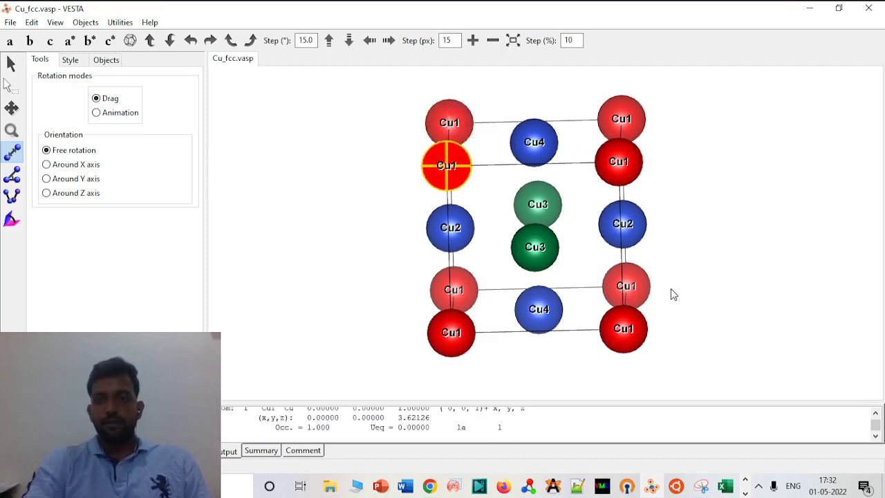
{"action": "left_click", "coordinate": [637, 286]}
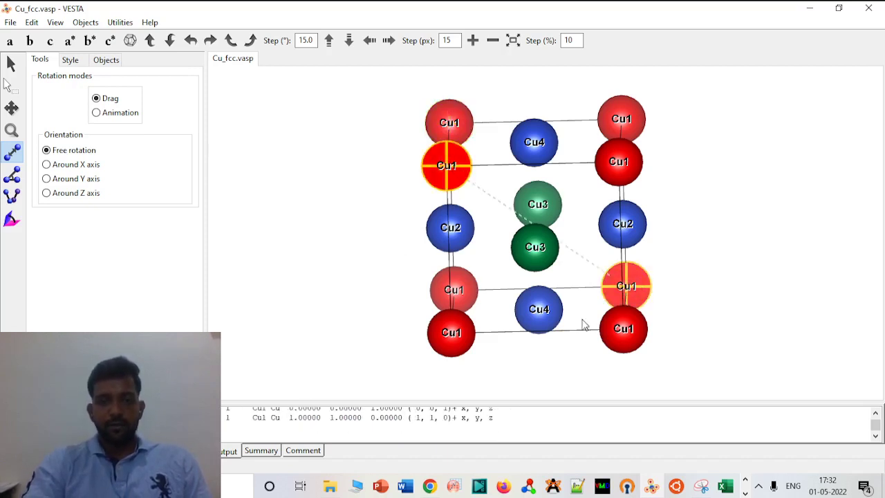
{"action": "key", "text": "Up"}
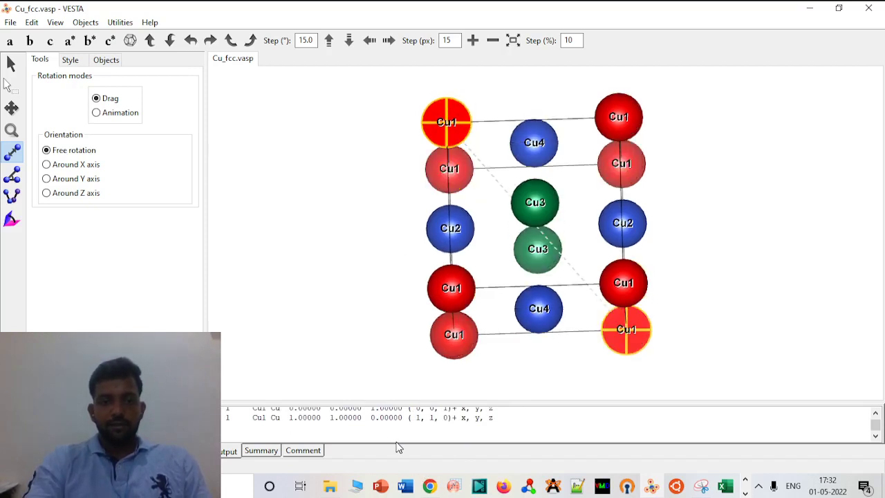
{"action": "key", "text": "Down"}
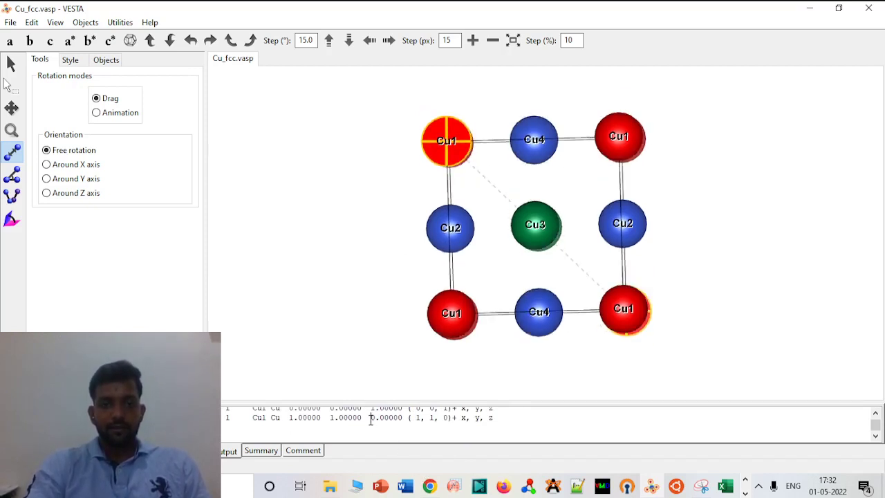
{"action": "scroll", "coordinate": [372, 413], "scroll_direction": "up", "scroll_amount": 1}
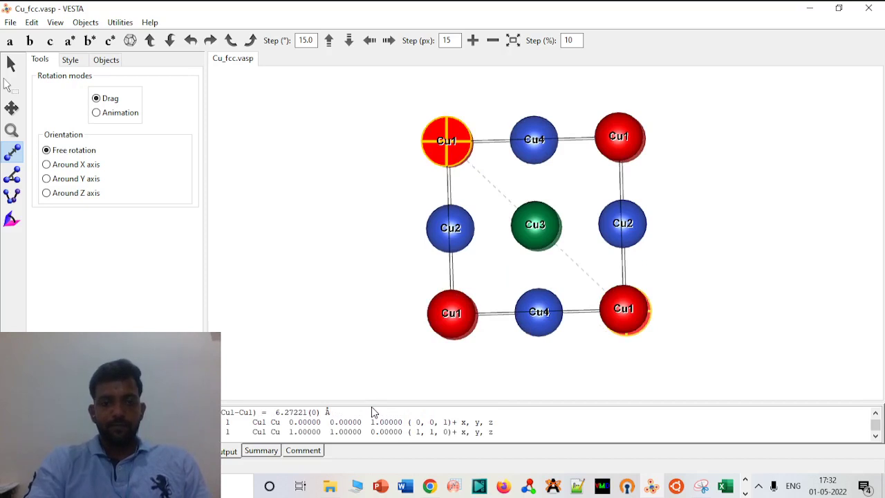
{"action": "scroll", "coordinate": [372, 412], "scroll_direction": "up", "scroll_amount": 1}
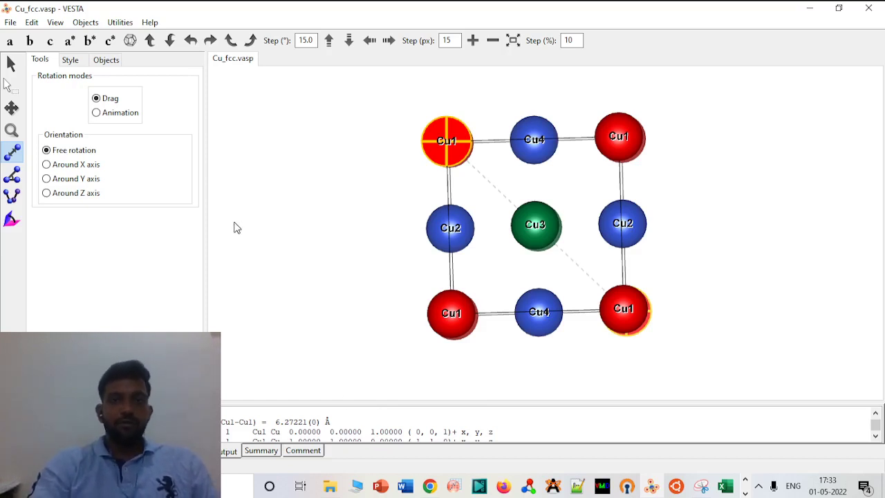
{"action": "left_click", "coordinate": [408, 207]}
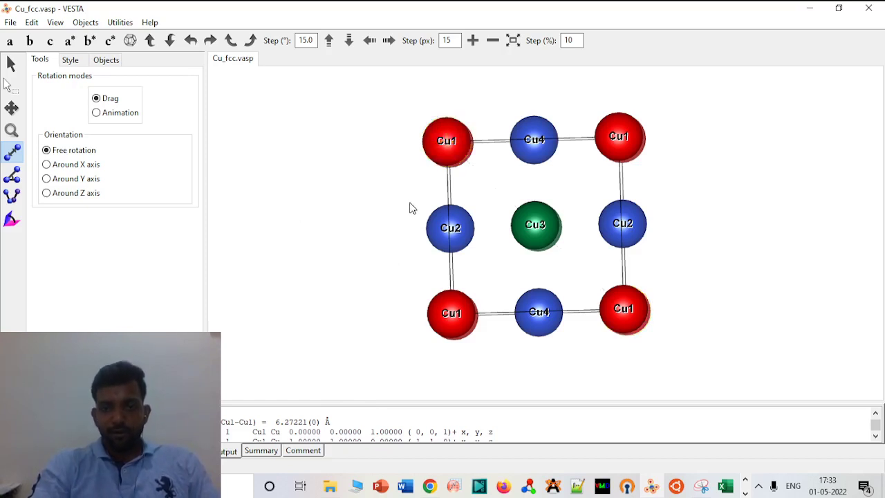
Measure the angle formed by the upper-left, lower-left and lower-right Cu1 corner atoms, with the lower-left atom as the vertex.
{"action": "left_click", "coordinate": [17, 174]}
{"action": "left_click", "coordinate": [448, 144]}
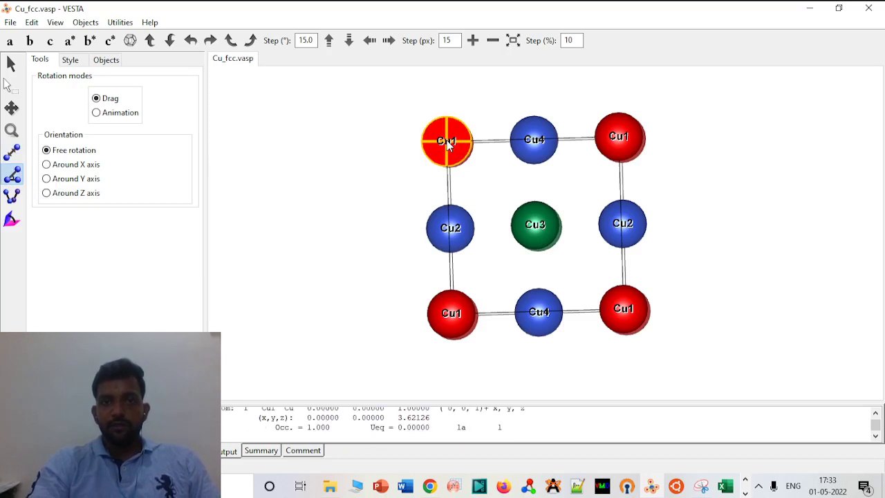
{"action": "left_click", "coordinate": [453, 314]}
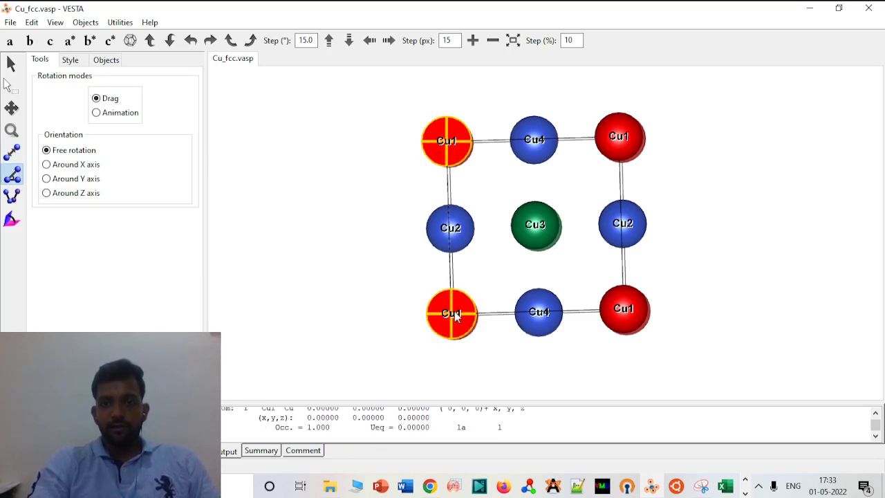
{"action": "left_click", "coordinate": [623, 311]}
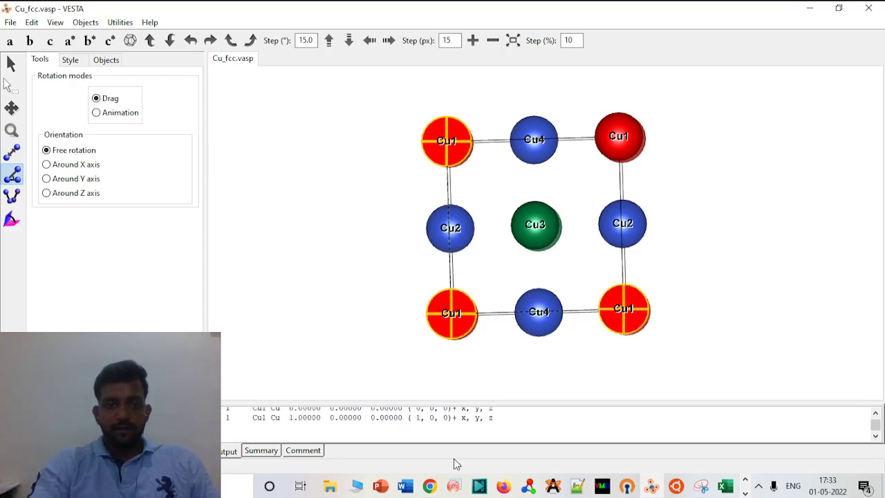
{"action": "scroll", "coordinate": [428, 427], "scroll_direction": "up", "scroll_amount": 2}
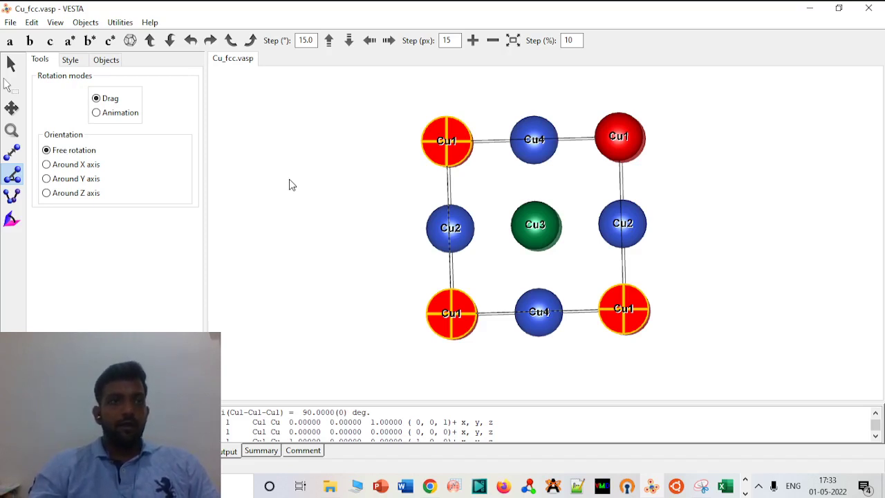
Examine the file formats available for data export, leave without exporting, and clear the atom selection.
{"action": "left_click", "coordinate": [11, 23]}
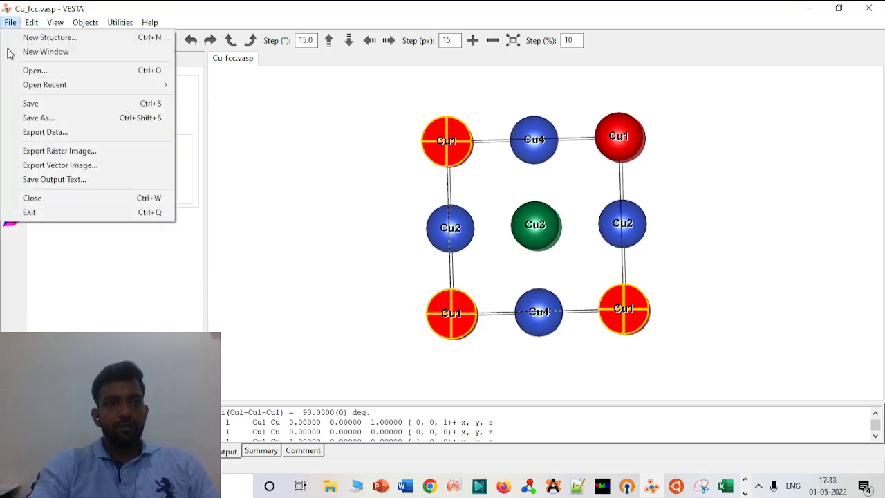
{"action": "left_click", "coordinate": [46, 132]}
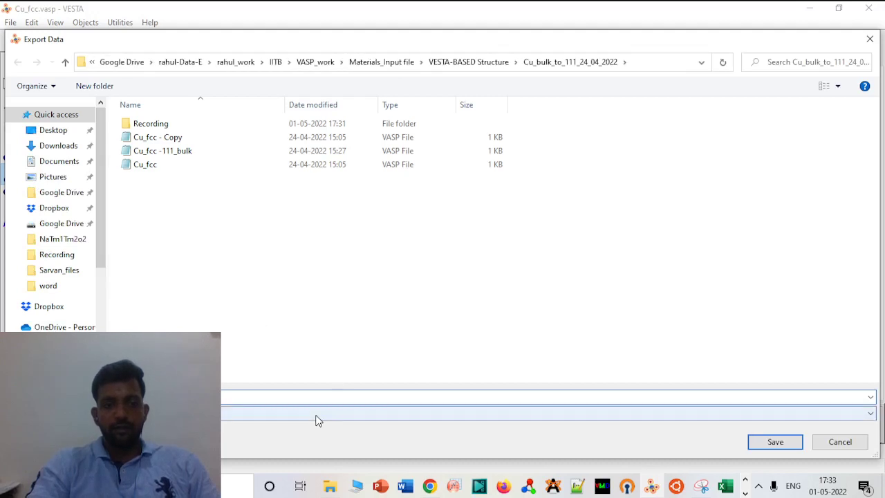
{"action": "left_click", "coordinate": [317, 415]}
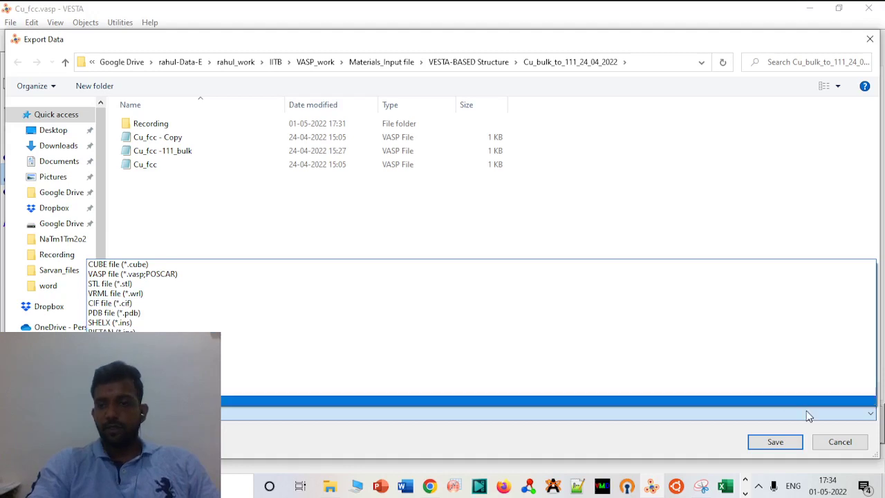
{"action": "left_click", "coordinate": [850, 444]}
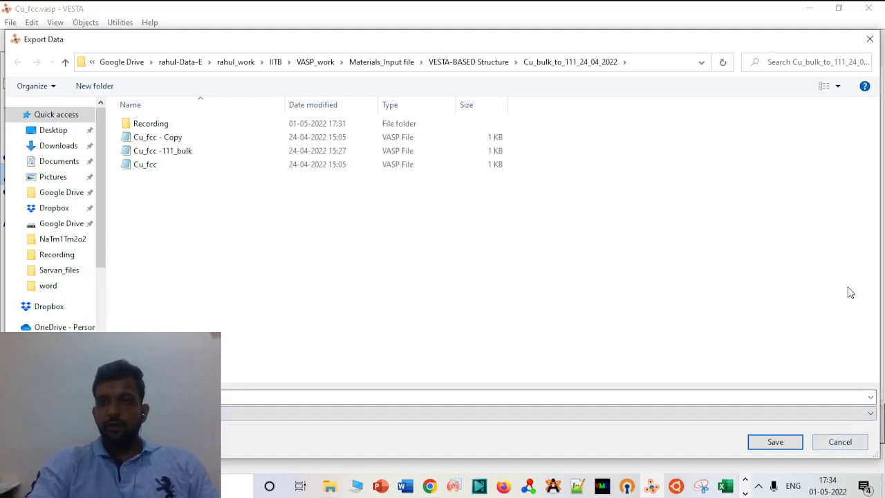
{"action": "left_click", "coordinate": [869, 38]}
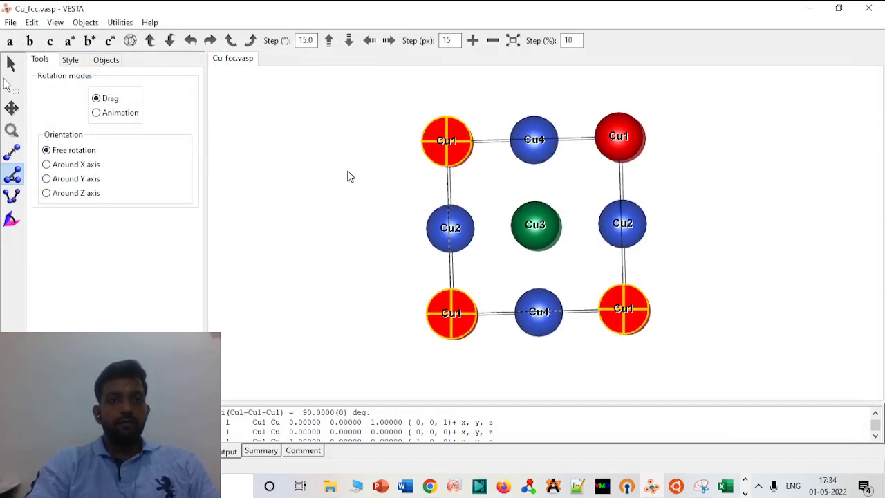
{"action": "left_click", "coordinate": [215, 130]}
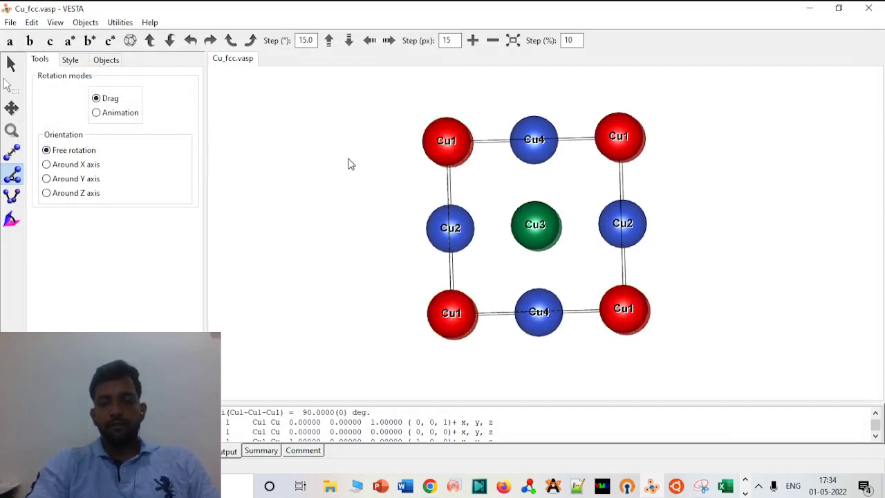